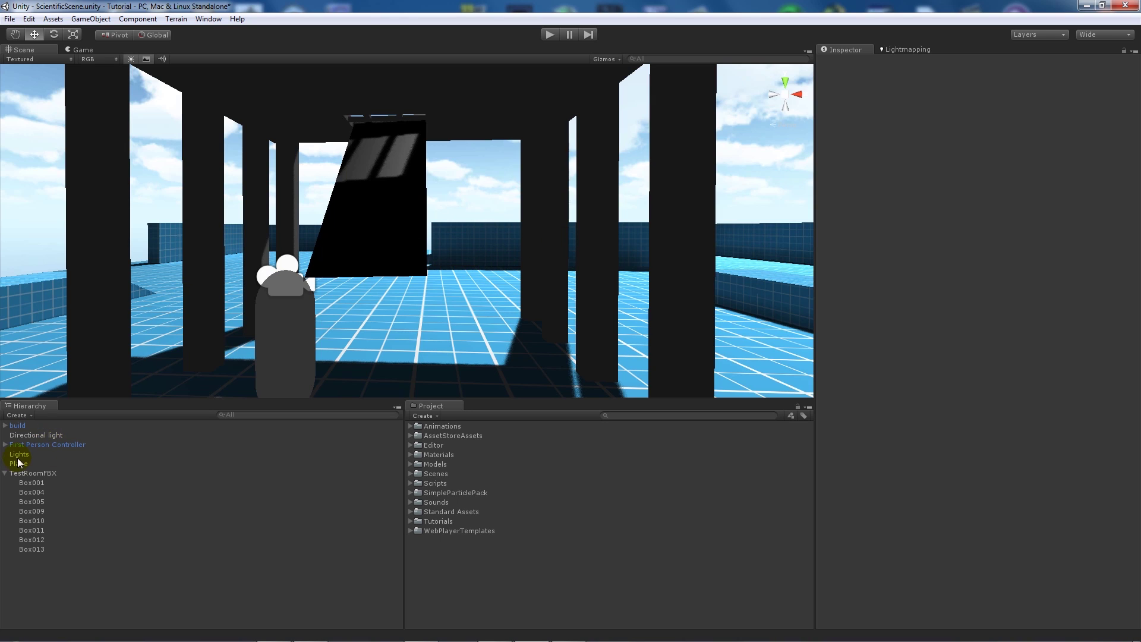
Step: Collapse TestRoomFBX, orbit around the table, and select the tilted Plane to show its Transform values
{"action": "left_click", "coordinate": [4, 474]}
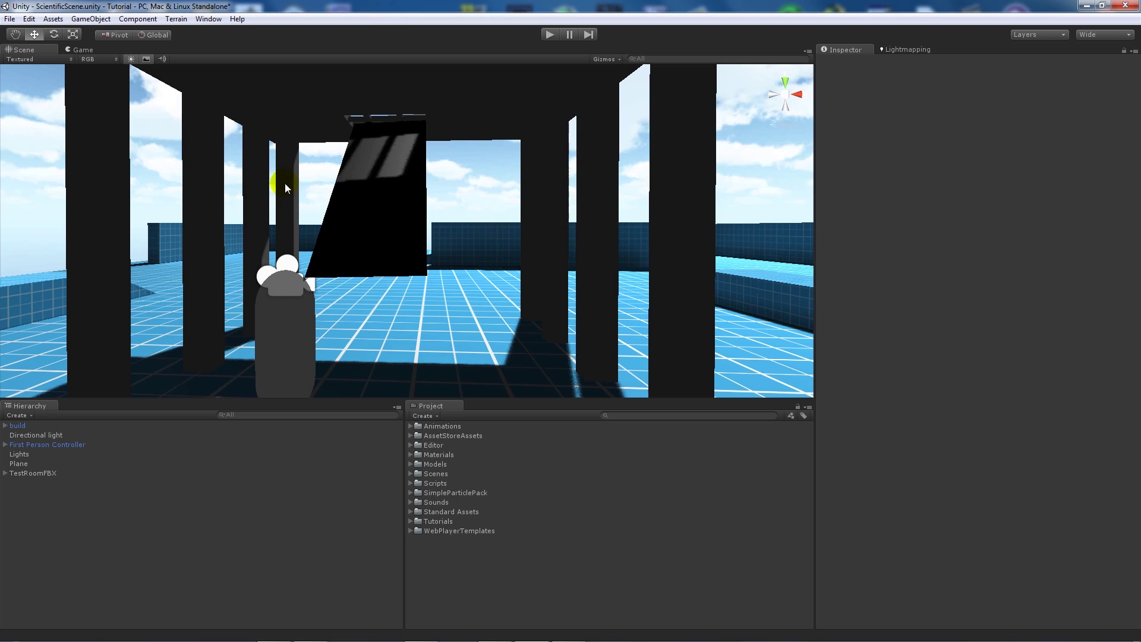
{"action": "left_click_drag", "start_coordinate": [285, 186], "coordinate": [268, 255], "text": "alt"}
{"action": "left_click", "coordinate": [426, 224]}
{"action": "scroll", "coordinate": [292, 184], "scroll_direction": "down", "scroll_amount": 5}
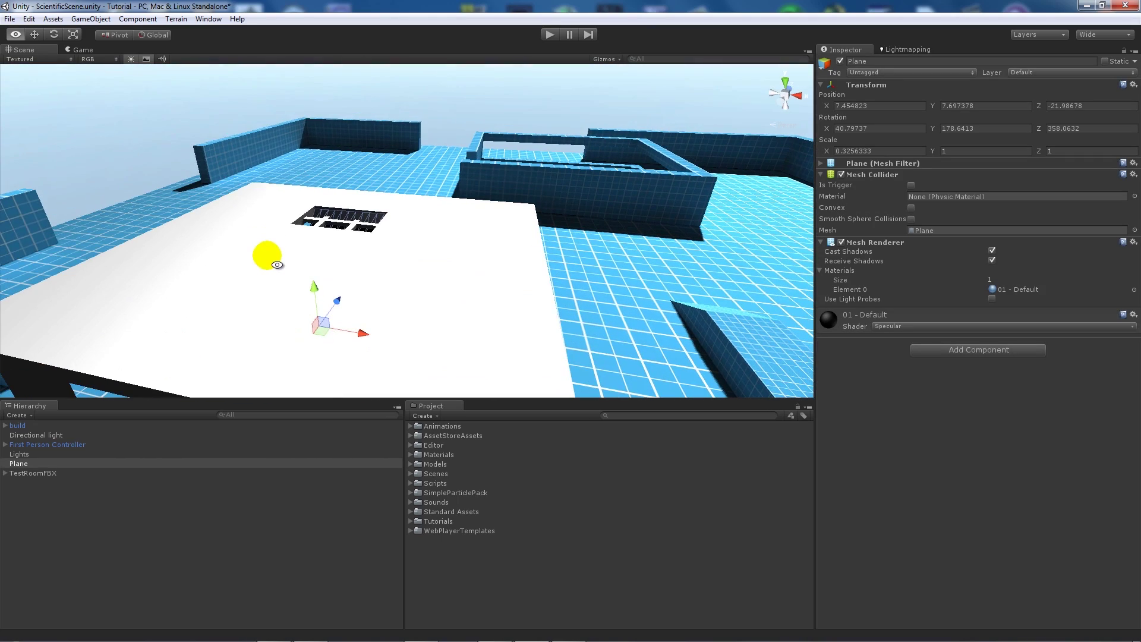
{"action": "left_click", "coordinate": [92, 19]}
{"action": "mouse_move", "coordinate": [117, 45]}
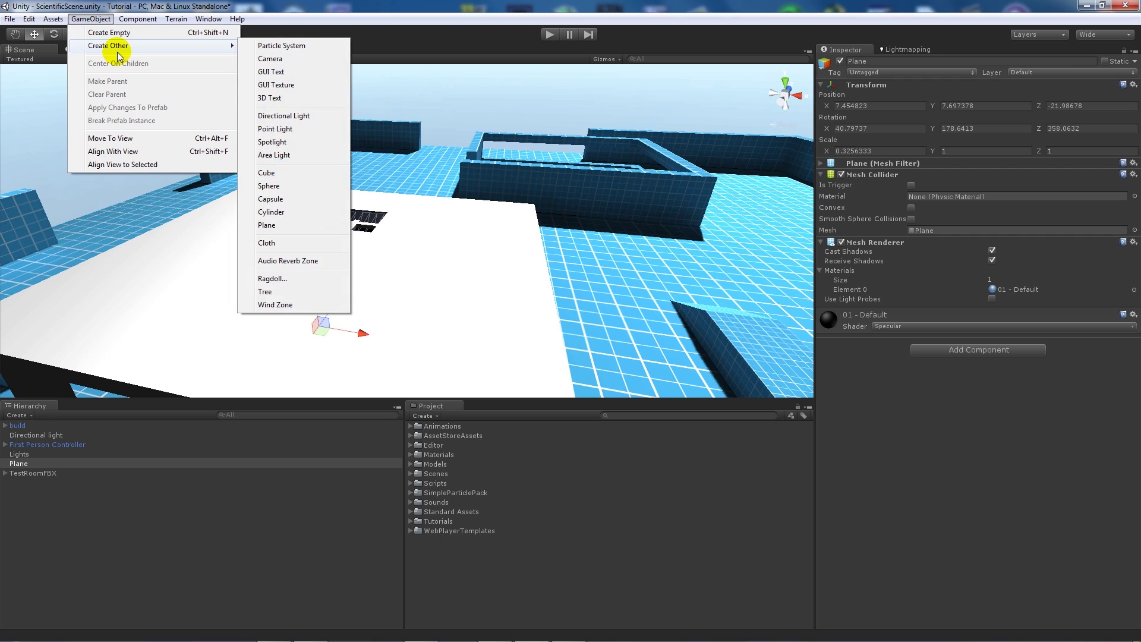
{"action": "left_click", "coordinate": [374, 45]}
{"action": "left_click_drag", "start_coordinate": [381, 214], "coordinate": [357, 309], "text": "alt"}
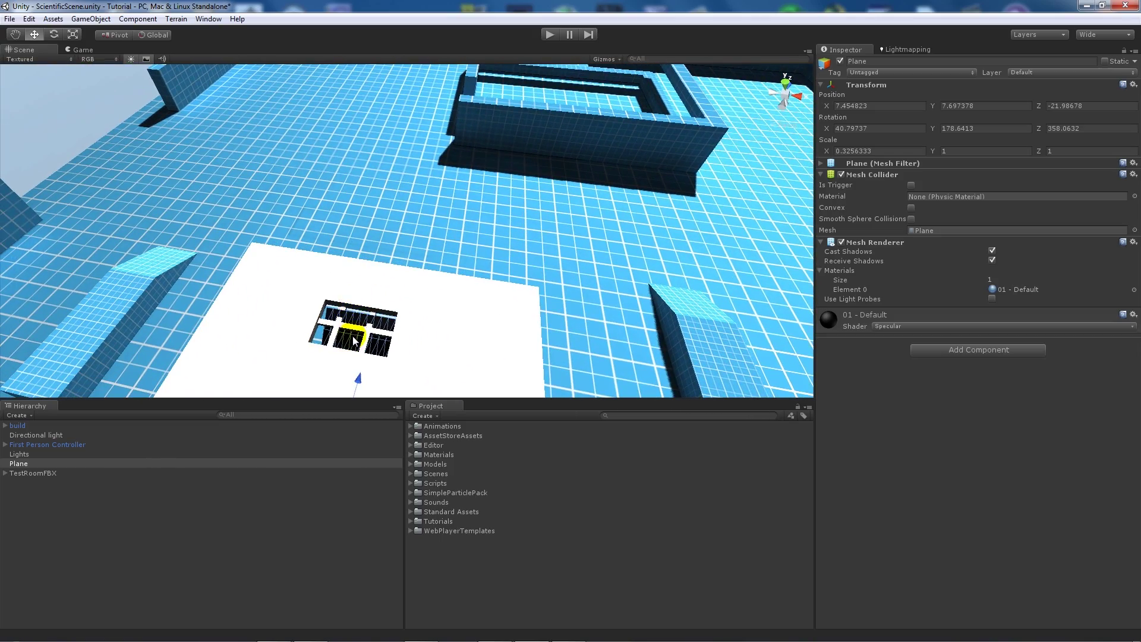
{"action": "key", "text": "f"}
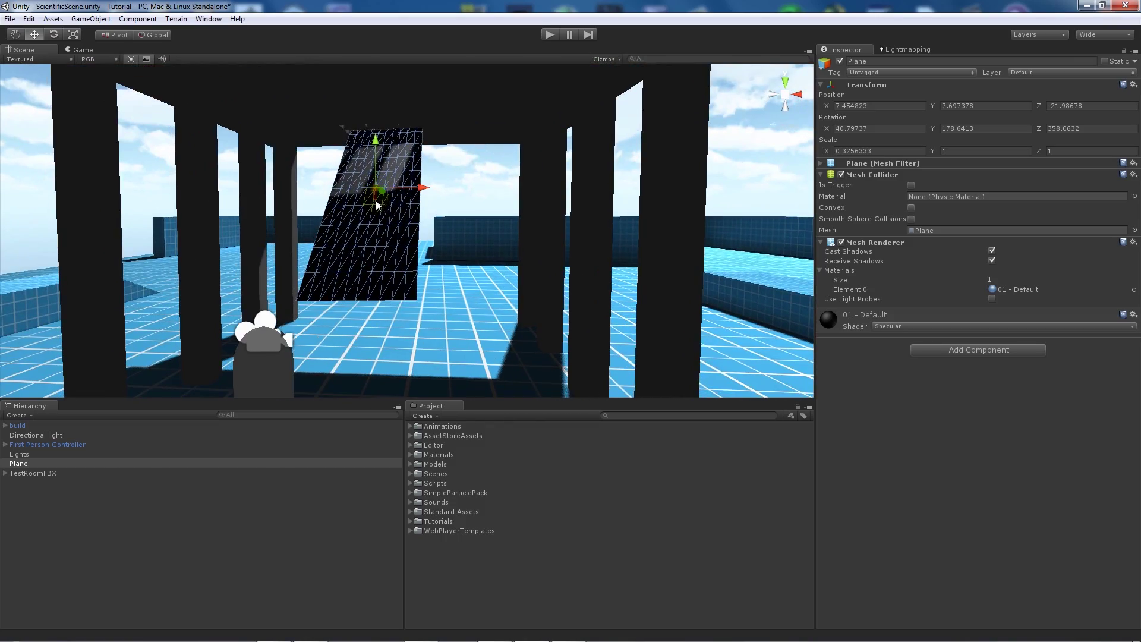
{"action": "left_click_drag", "start_coordinate": [376, 204], "coordinate": [447, 183], "text": "alt"}
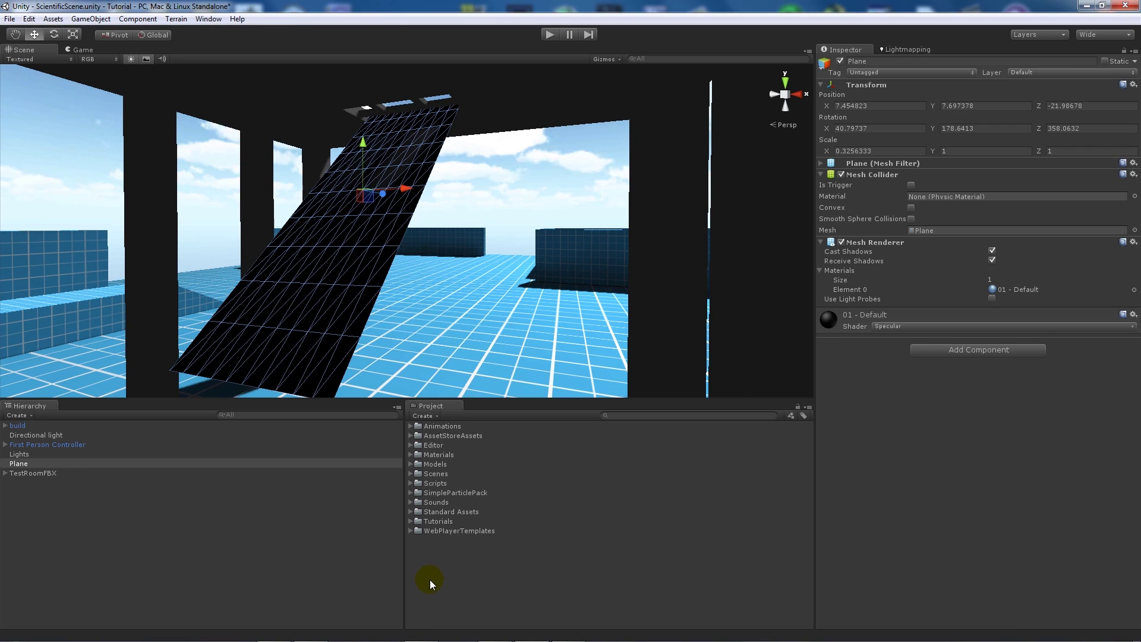
Step: Close GodRay2.psd in Photoshop and create a new 1024×1024 document
{"action": "left_click", "coordinate": [280, 552]}
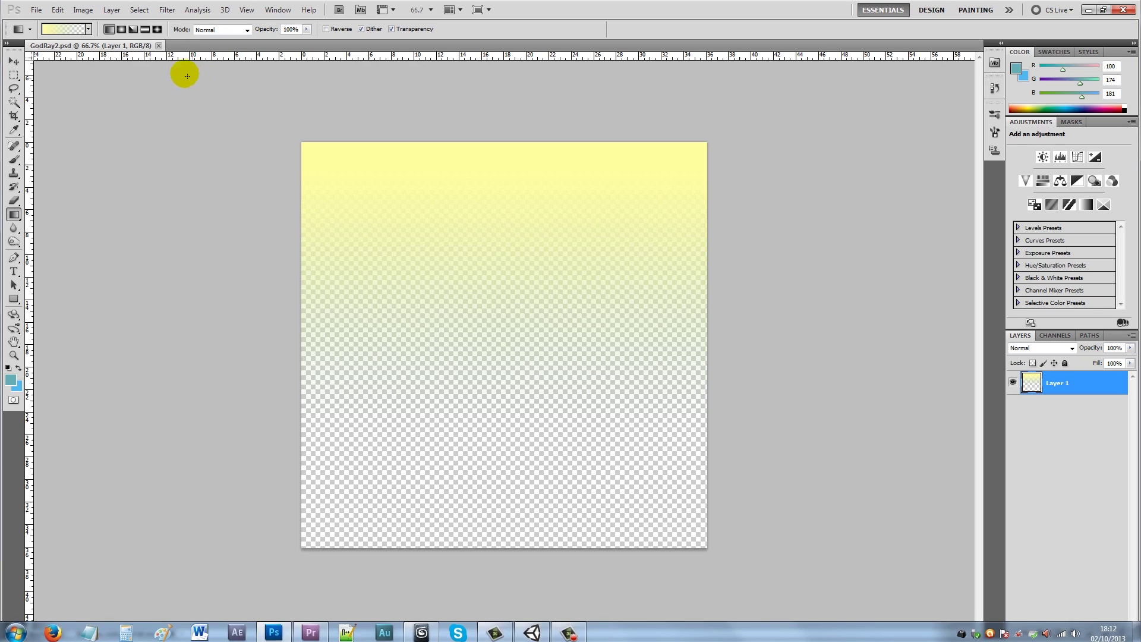
{"action": "left_click", "coordinate": [159, 45]}
{"action": "left_click", "coordinate": [36, 10]}
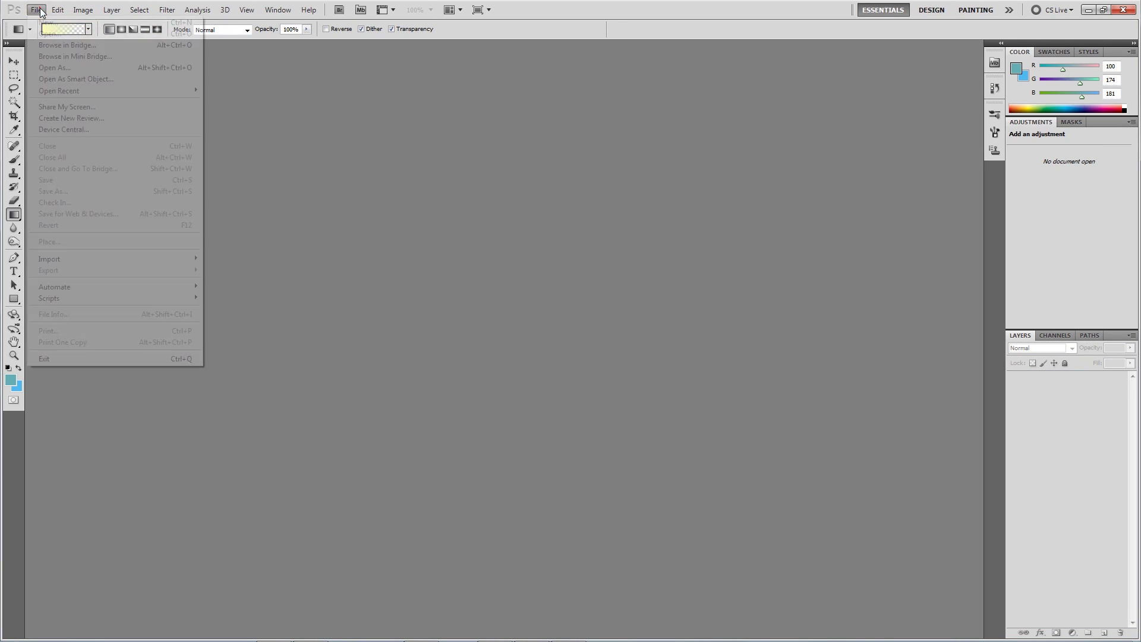
{"action": "left_click", "coordinate": [38, 19]}
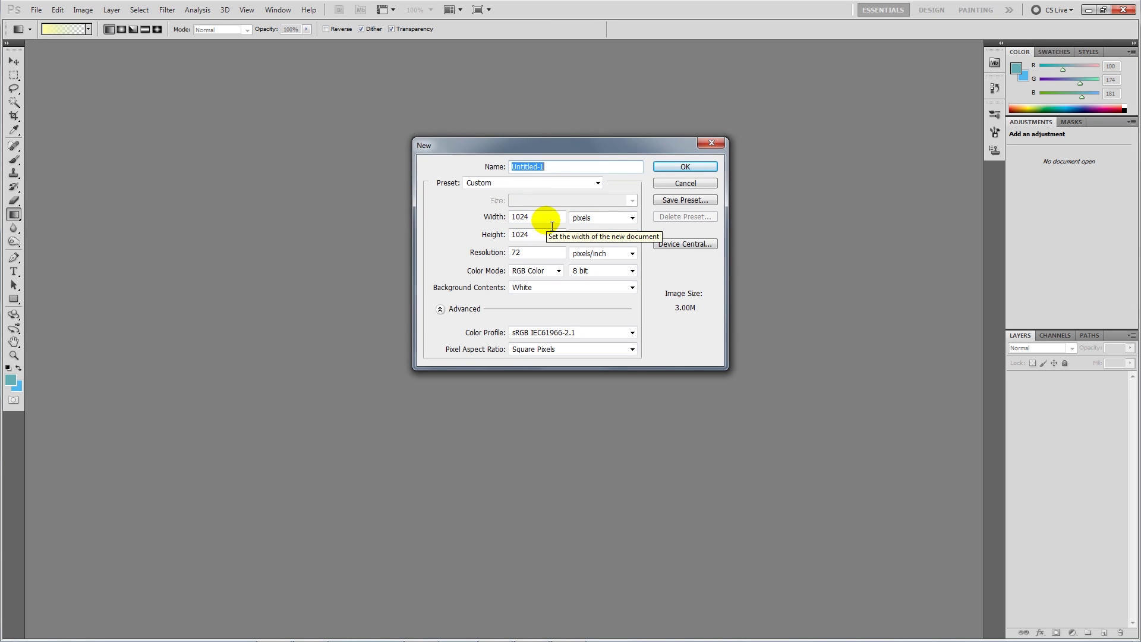
{"action": "left_click", "coordinate": [701, 168]}
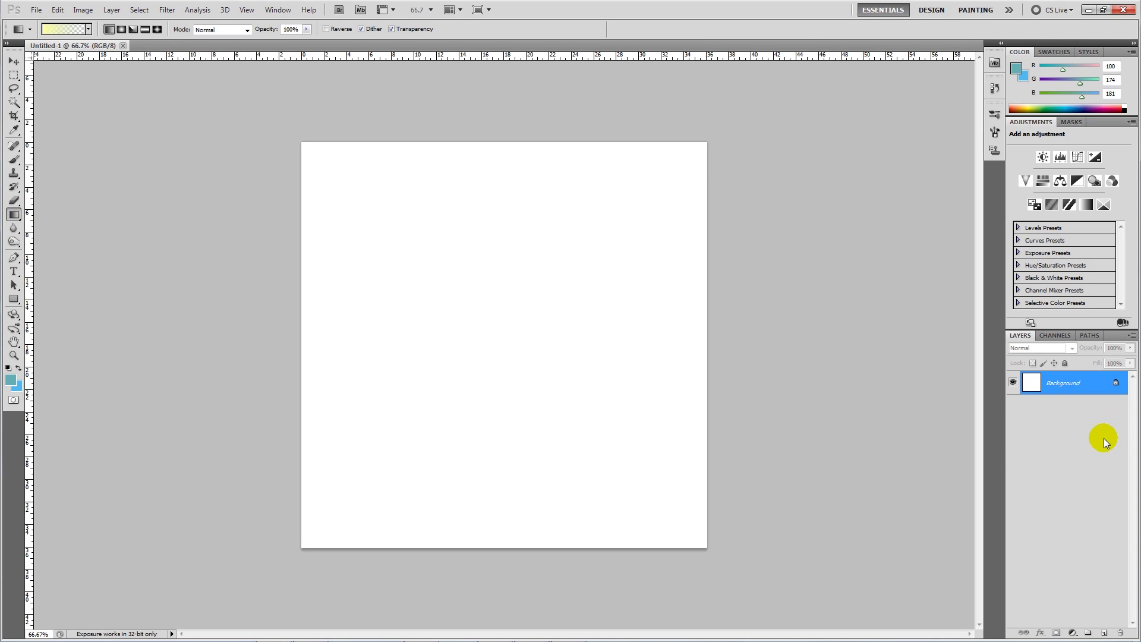
Step: Add an empty layer, delete the Background layer, and bring up the gradient tool choices
{"action": "left_click", "coordinate": [1105, 634]}
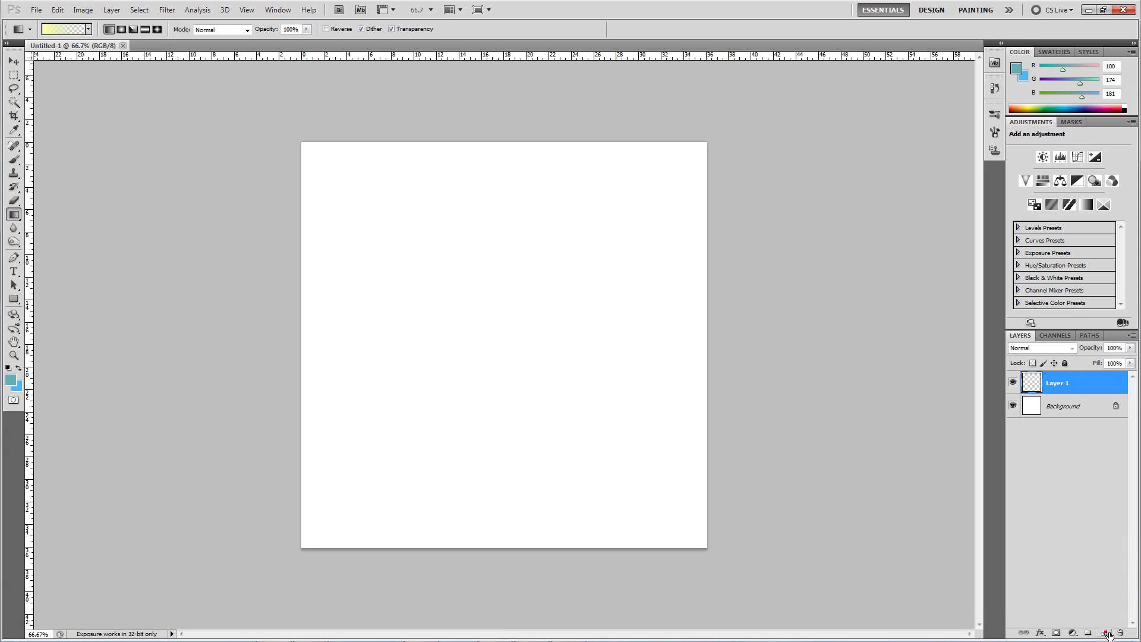
{"action": "left_click", "coordinate": [1082, 404]}
{"action": "key", "text": "Delete"}
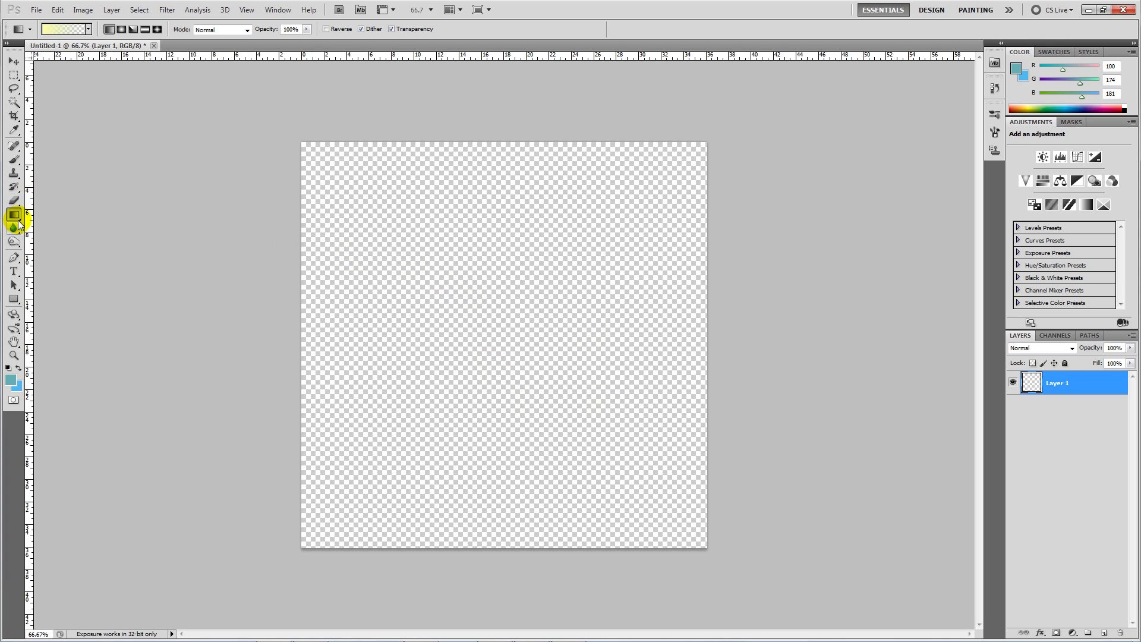
{"action": "left_click_drag", "start_coordinate": [18, 223], "coordinate": [51, 226]}
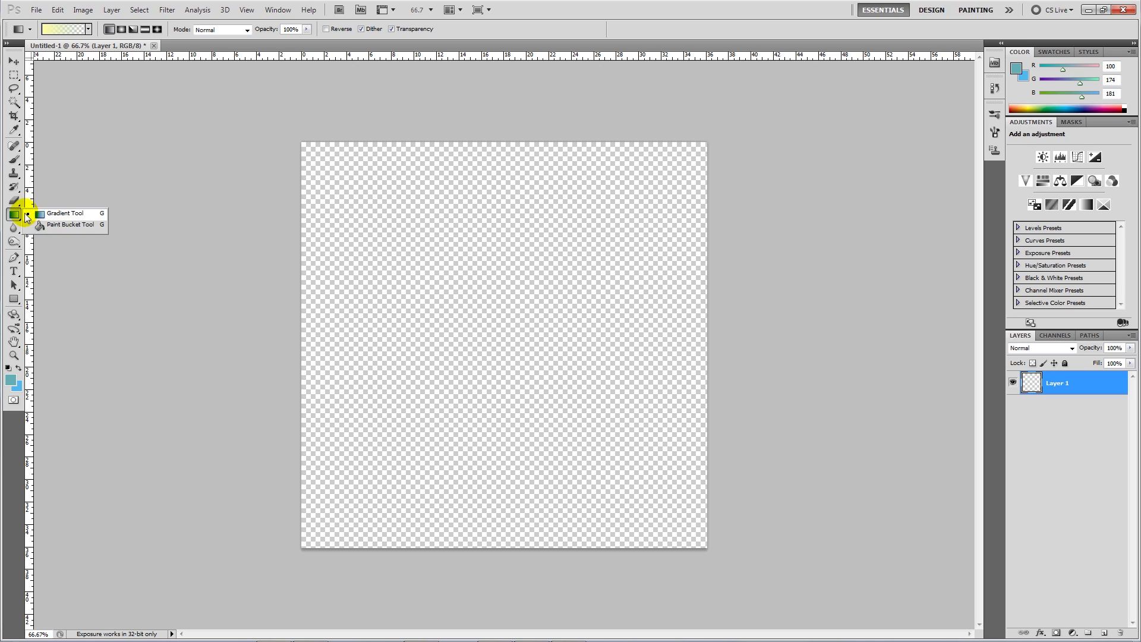
Step: Load the Foreground to Transparent gradient and set its starting stop to pale yellow
{"action": "left_click", "coordinate": [56, 213]}
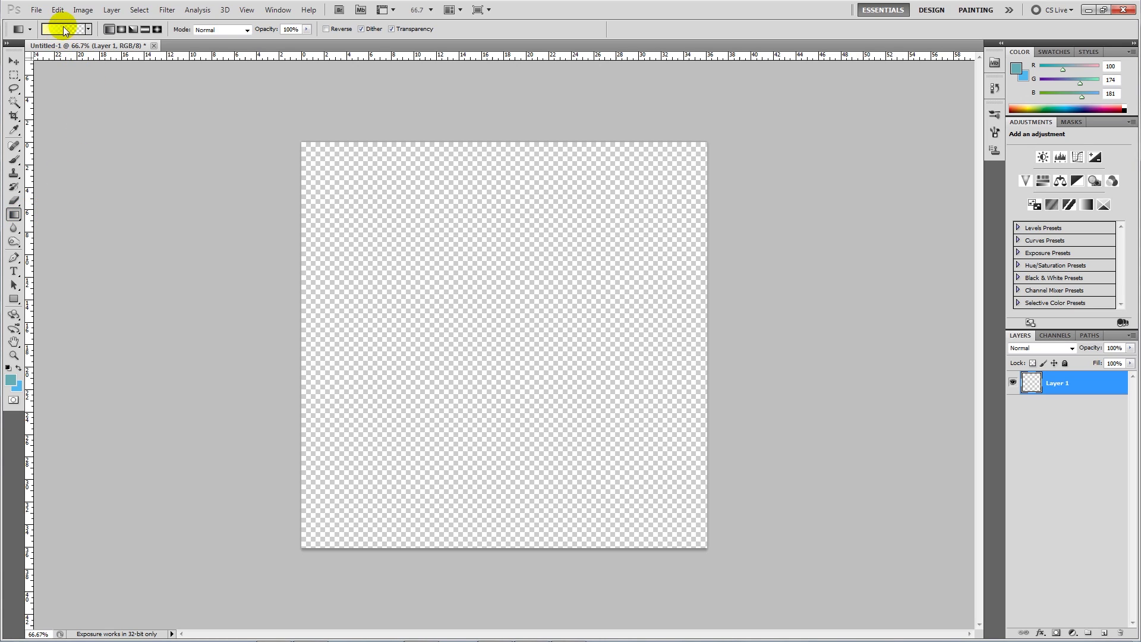
{"action": "left_click", "coordinate": [65, 31]}
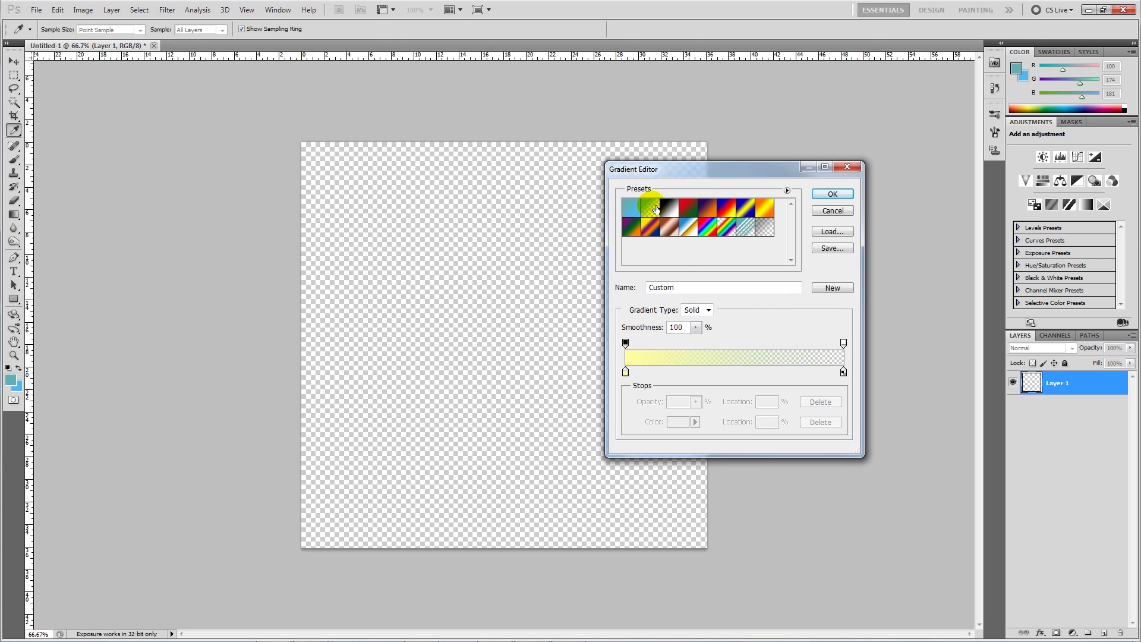
{"action": "left_click", "coordinate": [656, 208]}
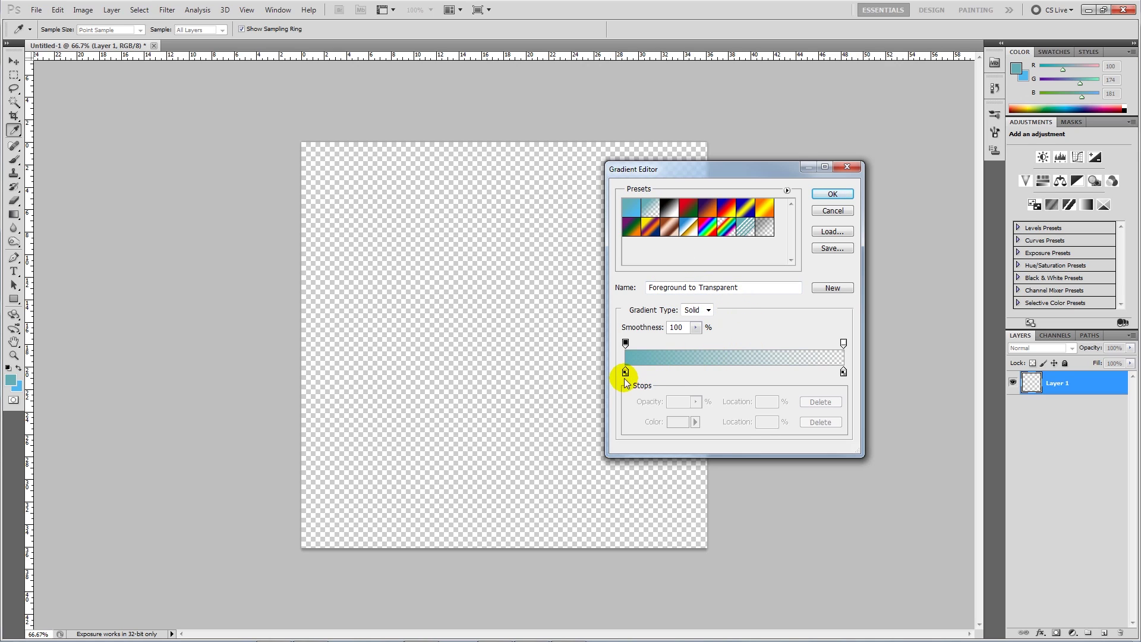
{"action": "double_click", "coordinate": [625, 373]}
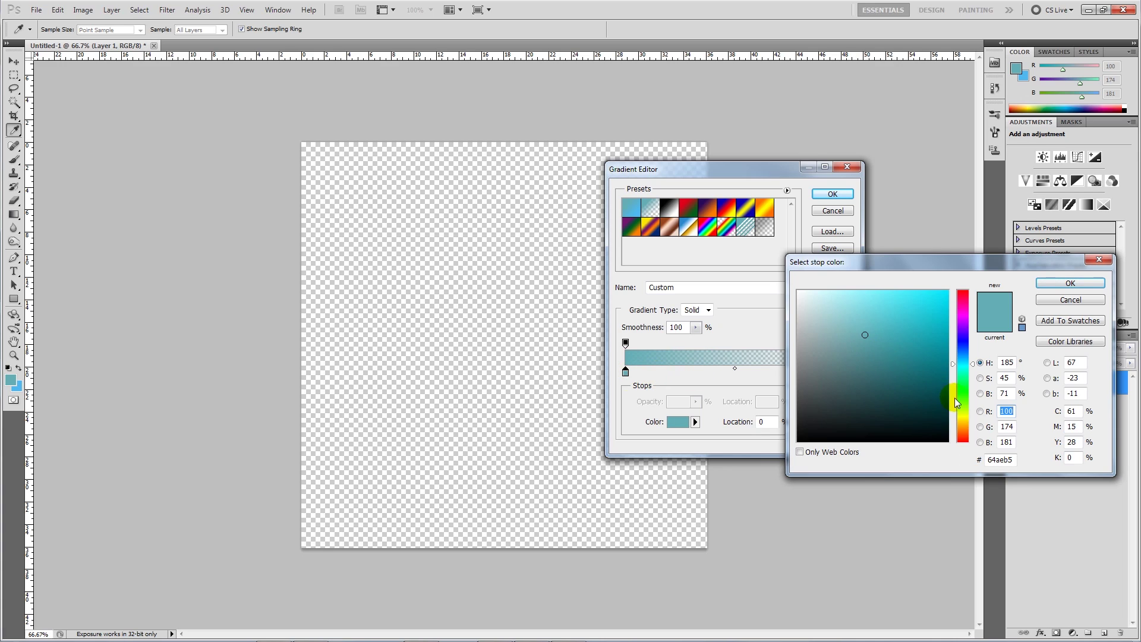
{"action": "left_click_drag", "start_coordinate": [957, 398], "coordinate": [958, 417]}
{"action": "left_click", "coordinate": [890, 311]}
{"action": "left_click_drag", "start_coordinate": [891, 311], "coordinate": [845, 296]}
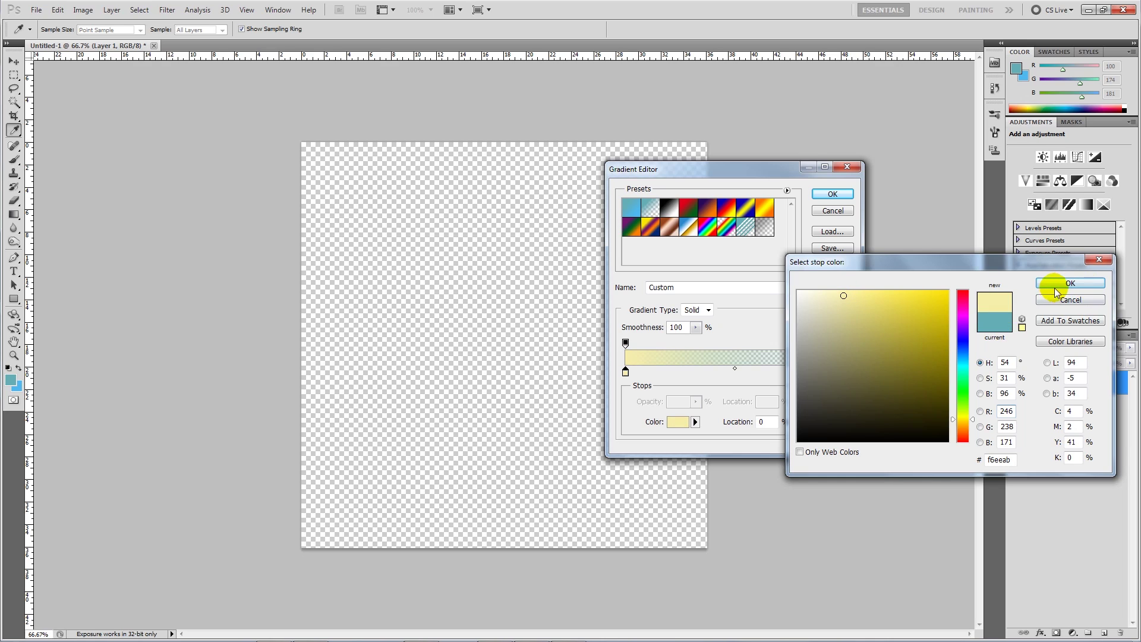
{"action": "left_click", "coordinate": [1070, 284]}
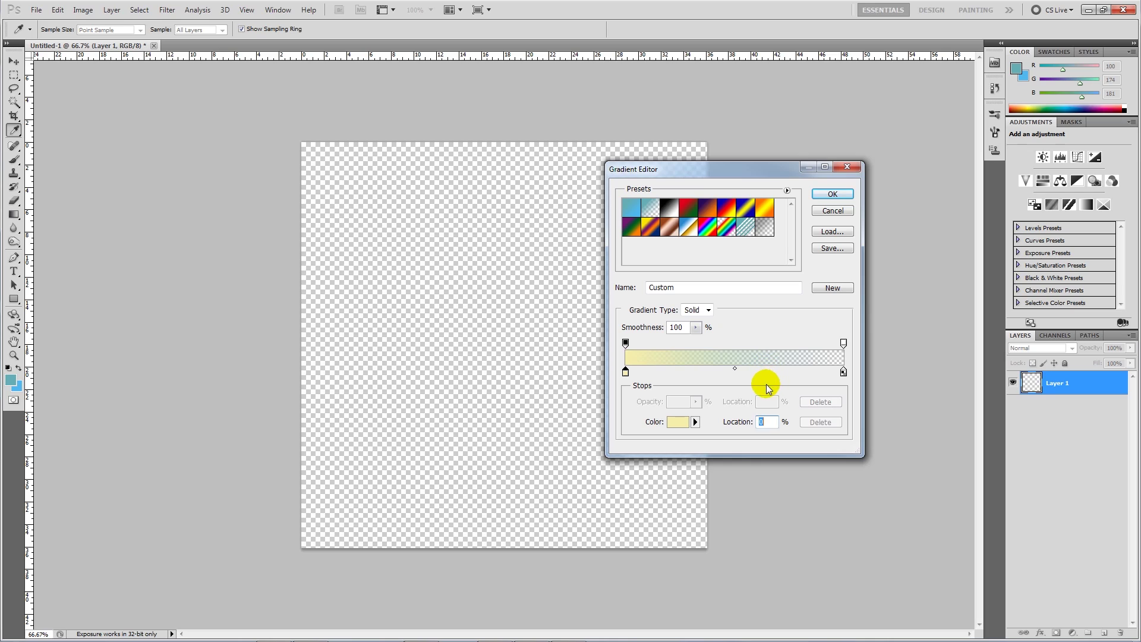
Step: Move the gradient midpoint to 95% and accept the edited gradient
{"action": "left_click", "coordinate": [844, 372]}
{"action": "left_click_drag", "start_coordinate": [735, 369], "coordinate": [836, 378]}
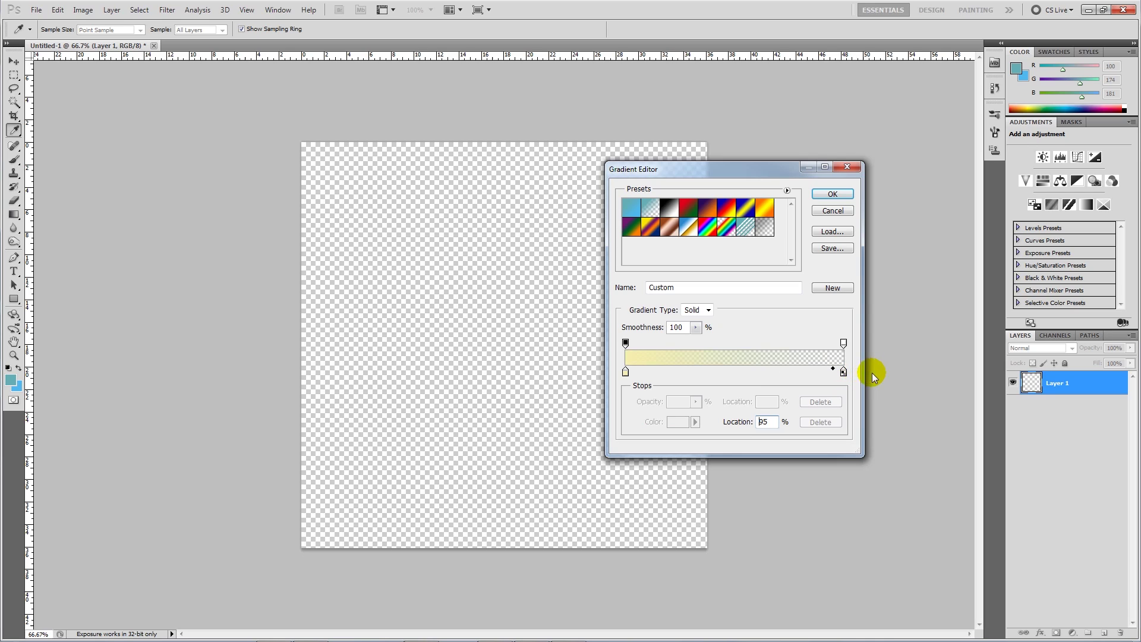
{"action": "left_click", "coordinate": [841, 371]}
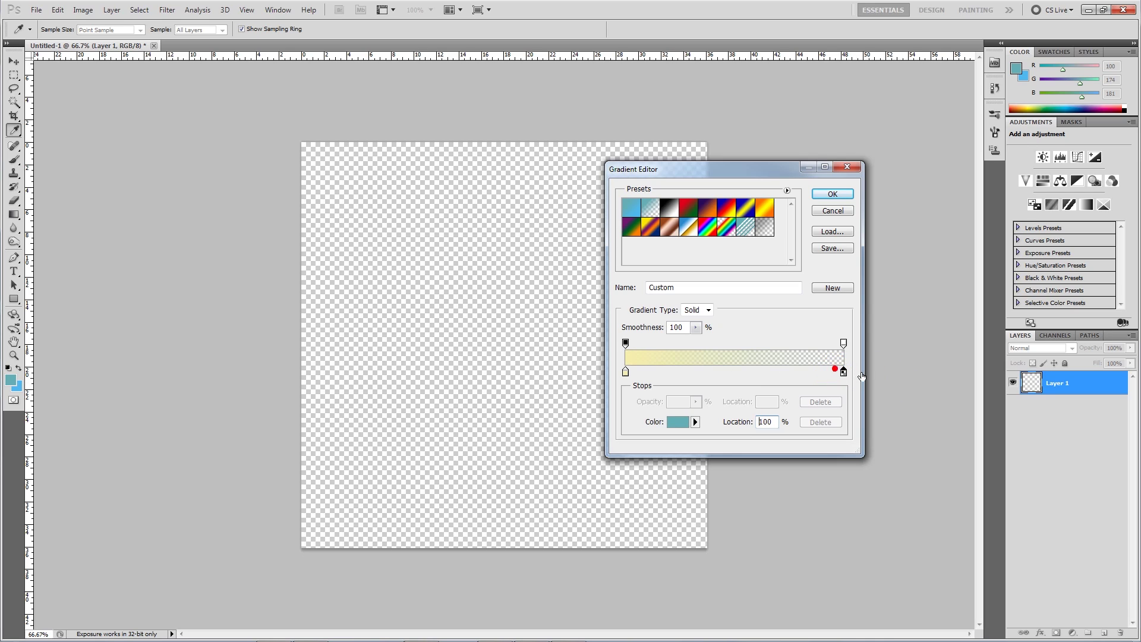
{"action": "left_click", "coordinate": [832, 193]}
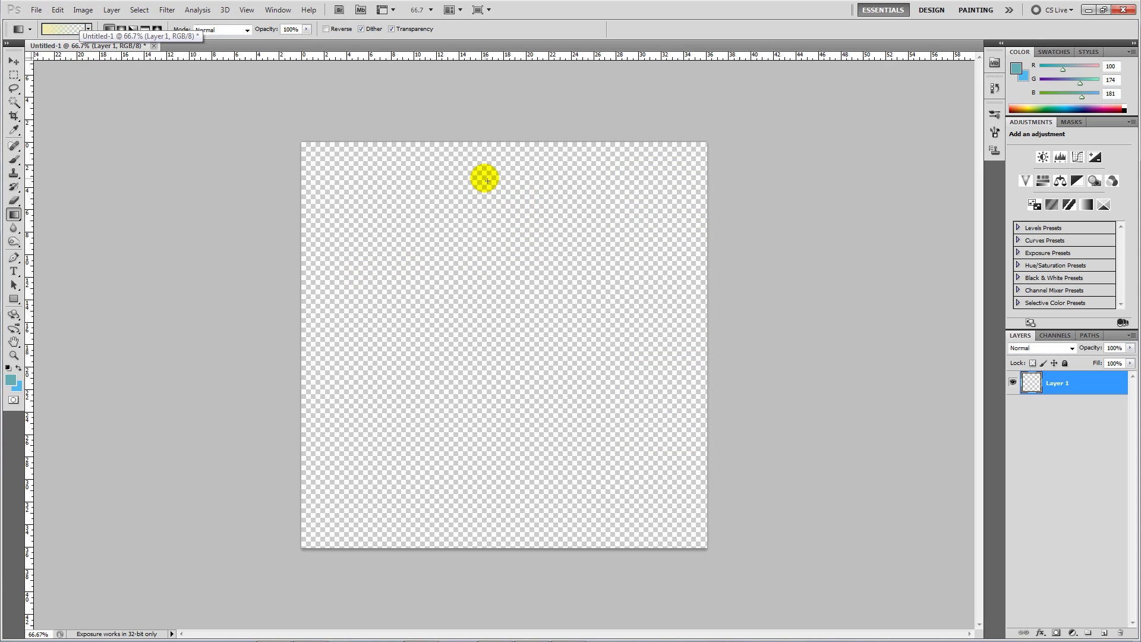
Step: Redraw the gradient on Layer 1 from the very top edge downward, replacing the first attempt
{"action": "left_click_drag", "start_coordinate": [495, 163], "coordinate": [511, 404], "text": "shift"}
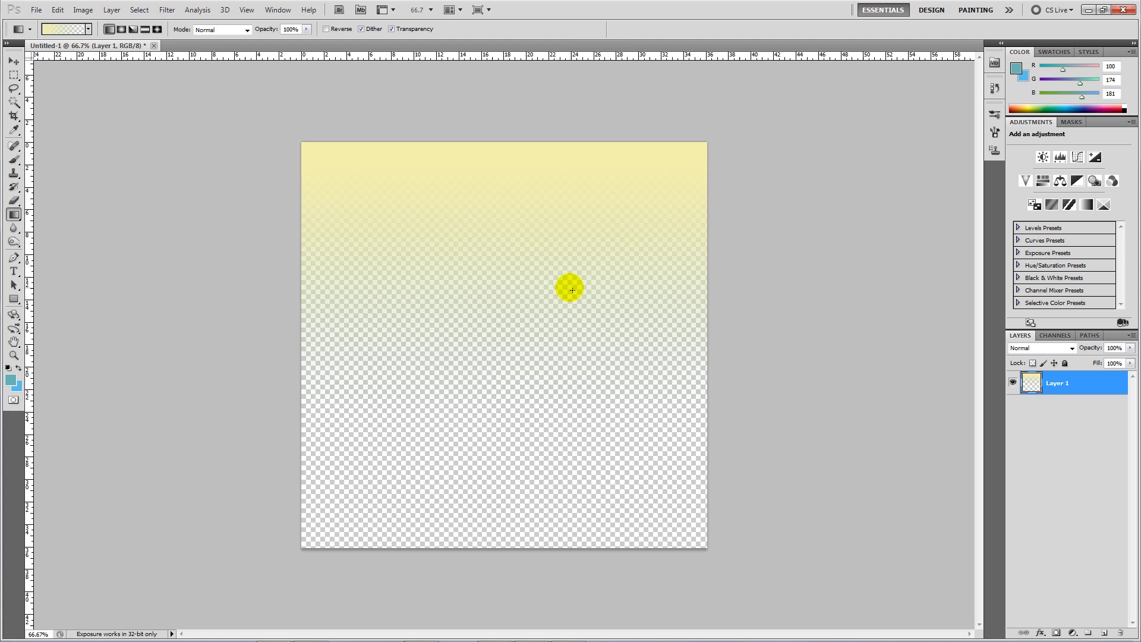
{"action": "key", "text": "ctrl+z"}
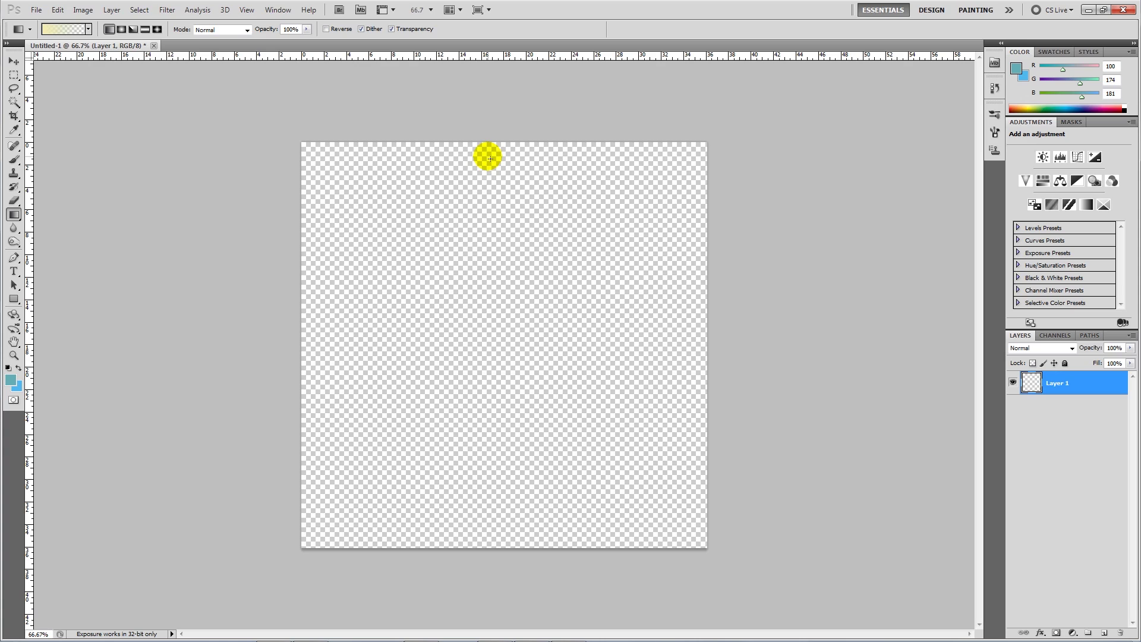
{"action": "left_click_drag", "start_coordinate": [488, 156], "coordinate": [497, 483], "text": "shift"}
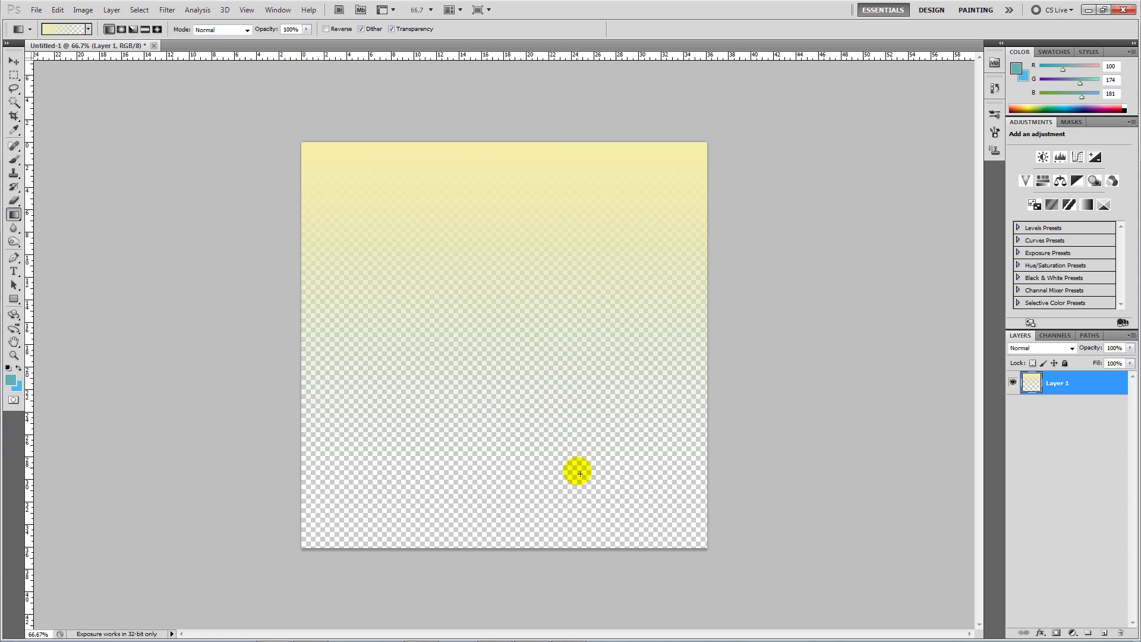
Step: Use Save As to store the document on the Desktop as GodRayNew.psd
{"action": "left_click", "coordinate": [35, 10]}
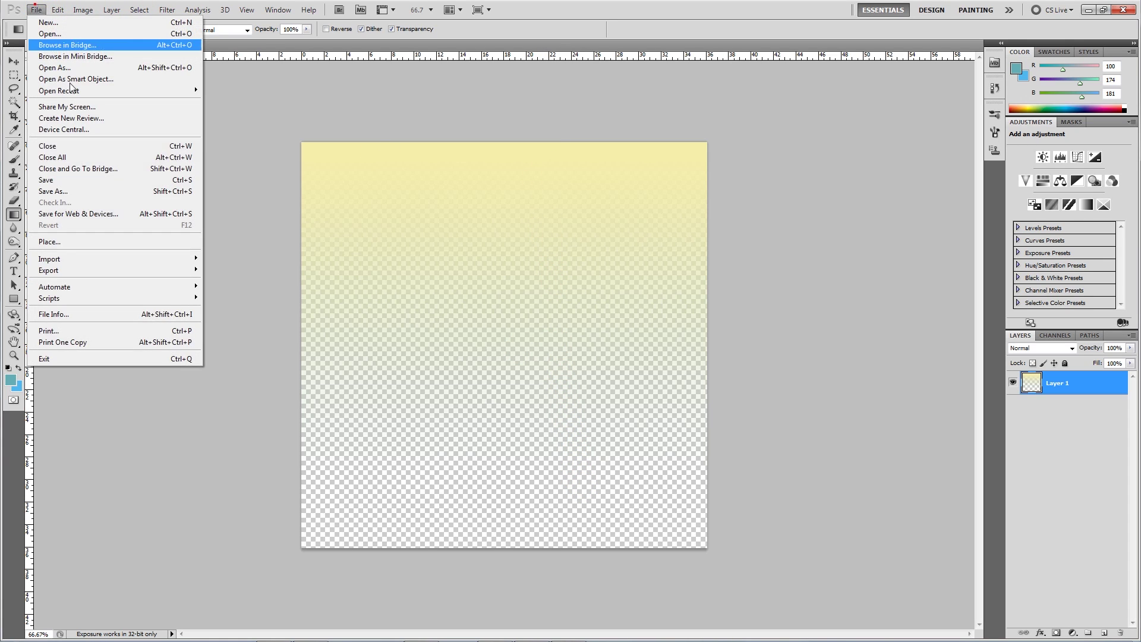
{"action": "left_click", "coordinate": [71, 193]}
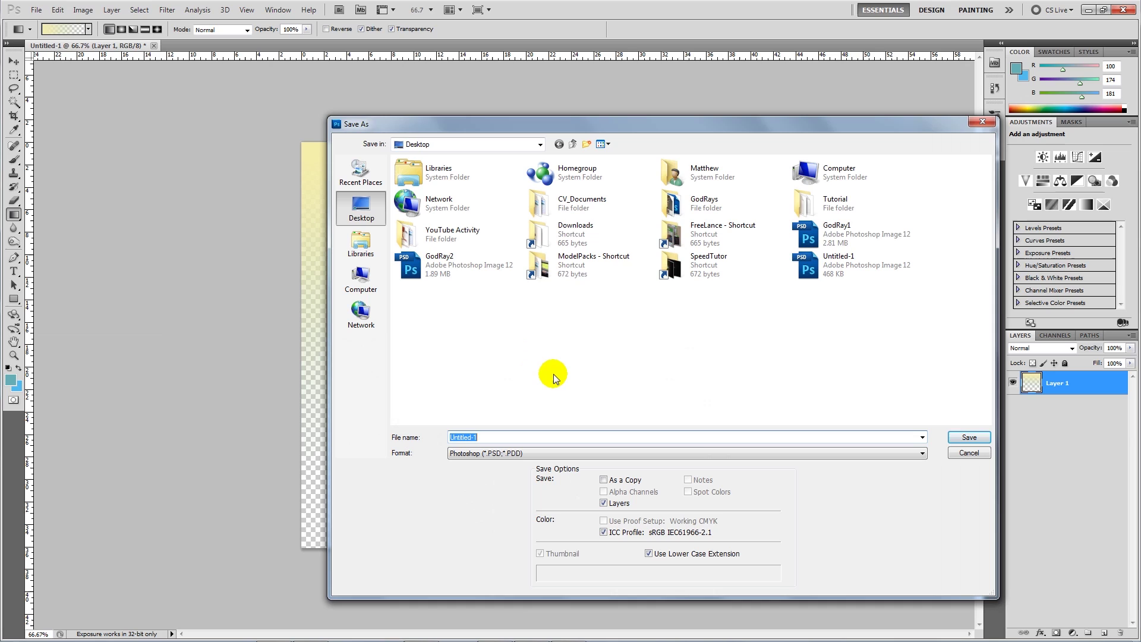
{"action": "type", "text": "GodRay"}
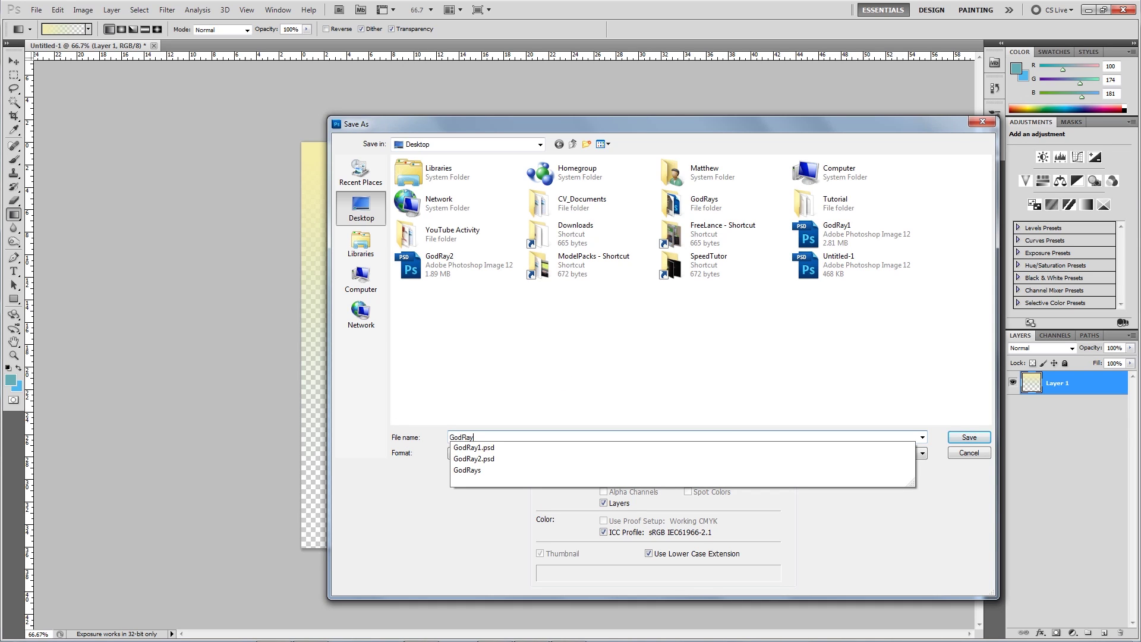
{"action": "type", "text": "New"}
{"action": "key", "text": "Return"}
{"action": "key", "text": "Return"}
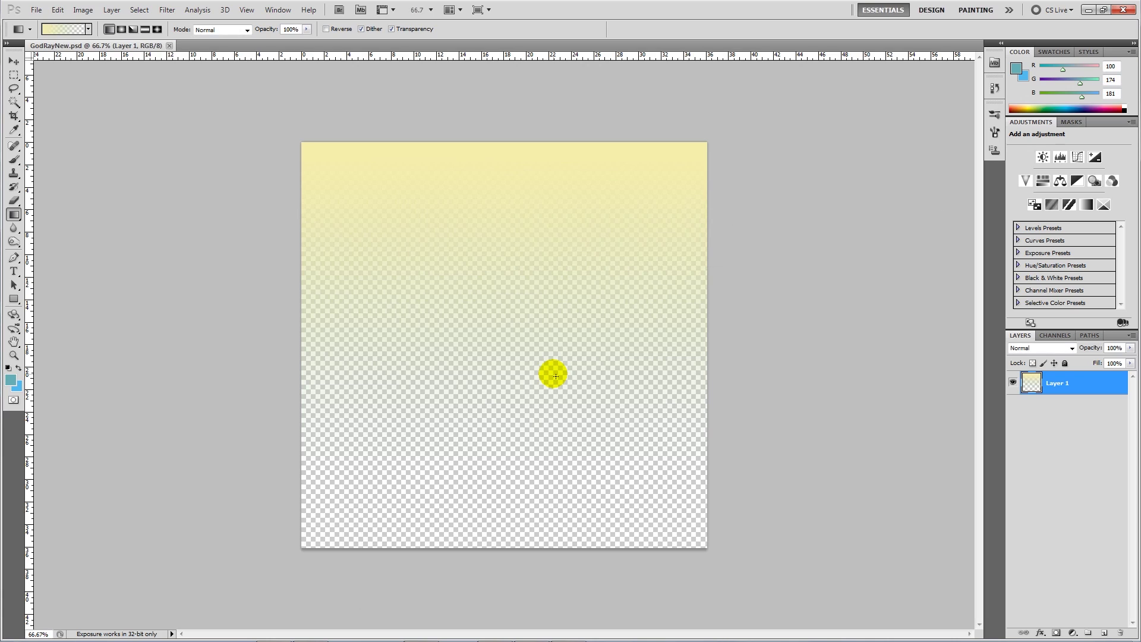
Step: Import GodRayNew.psd as a new Unity asset and drag the texture onto the black Plane
{"action": "mouse_move", "coordinate": [417, 636]}
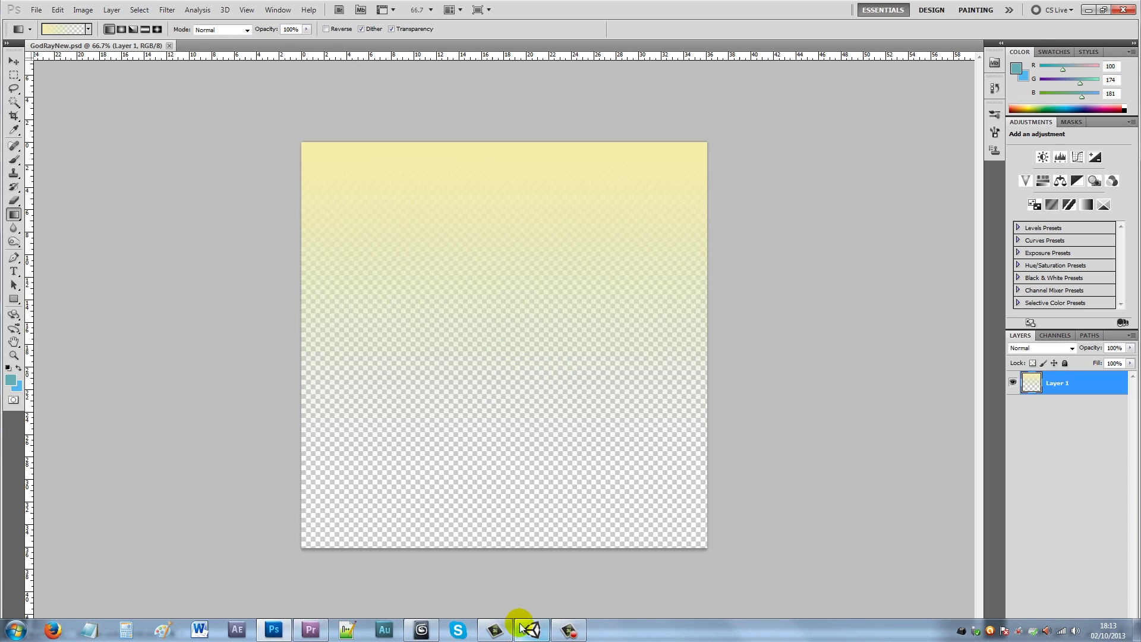
{"action": "left_click", "coordinate": [522, 628]}
{"action": "right_click", "coordinate": [461, 545]}
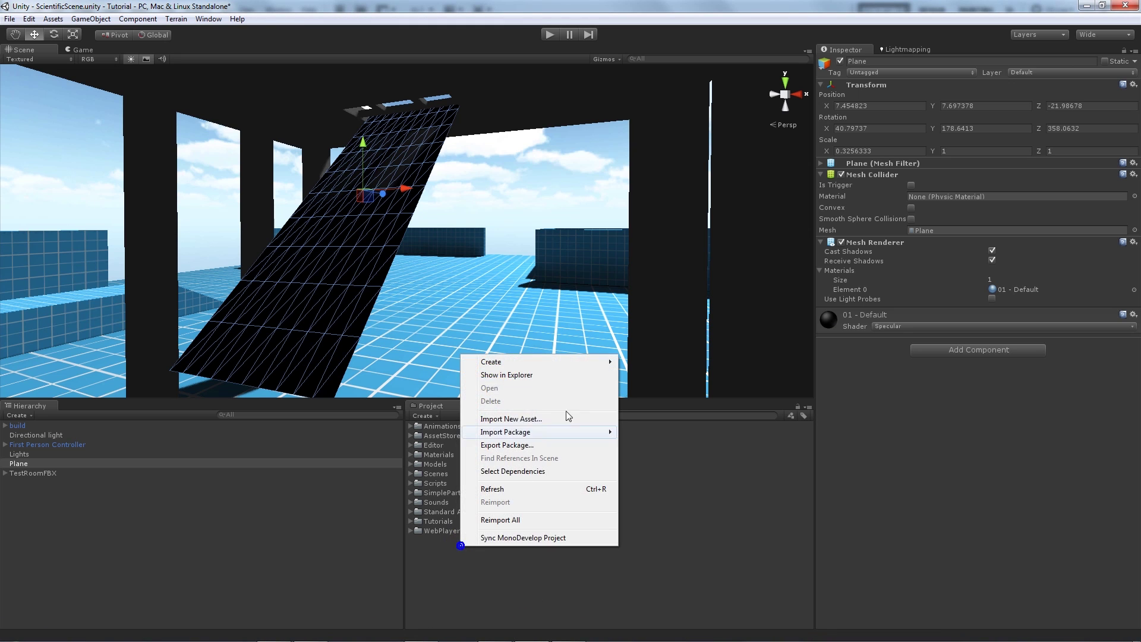
{"action": "left_click", "coordinate": [542, 419]}
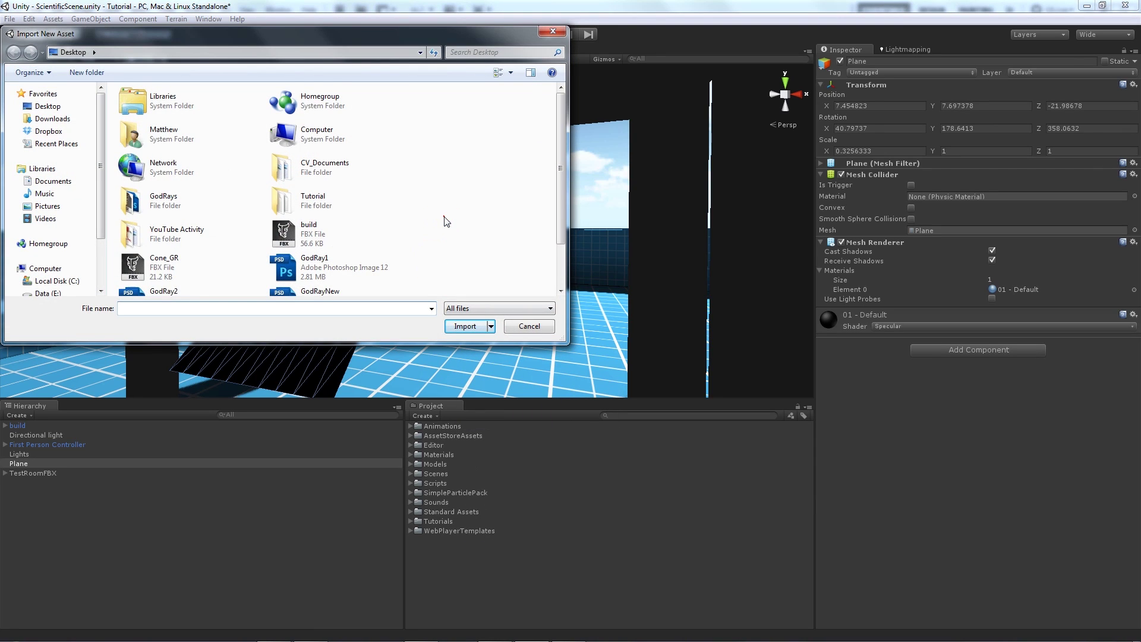
{"action": "scroll", "coordinate": [446, 219], "scroll_direction": "down", "scroll_amount": 2}
{"action": "double_click", "coordinate": [300, 246]}
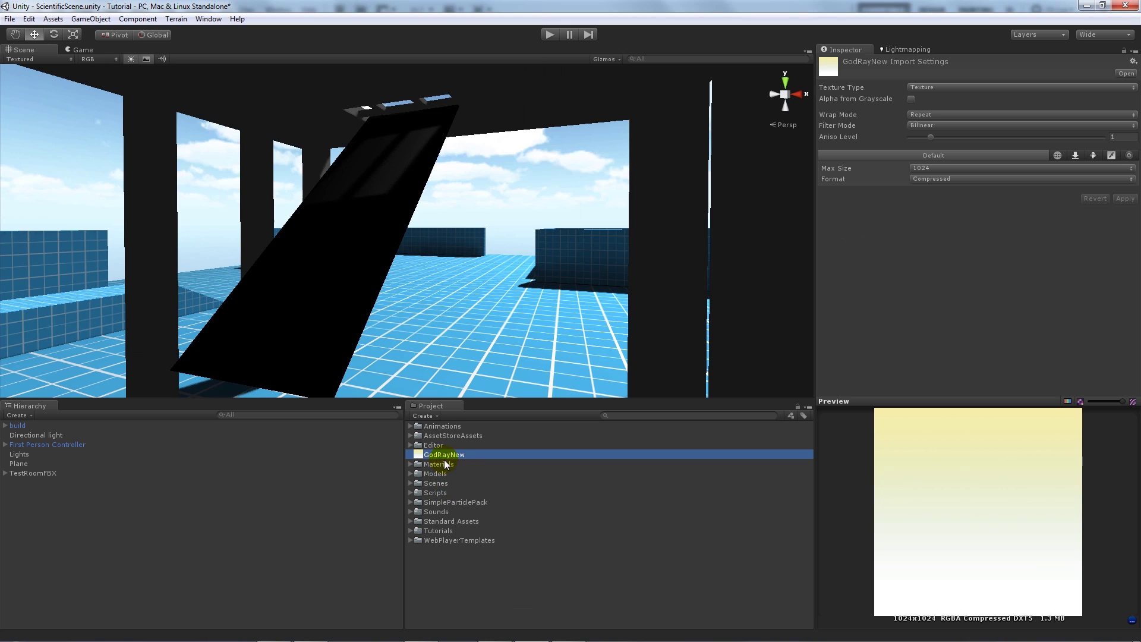
{"action": "left_click_drag", "start_coordinate": [448, 454], "coordinate": [324, 268]}
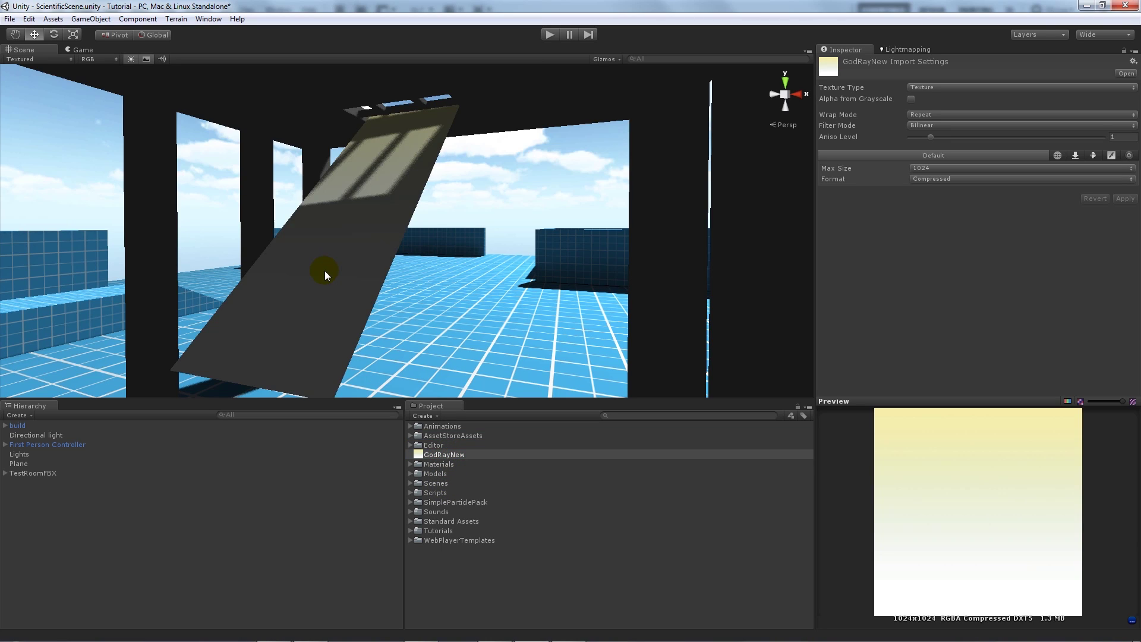
{"action": "middle_click_drag", "start_coordinate": [327, 259], "coordinate": [377, 254]}
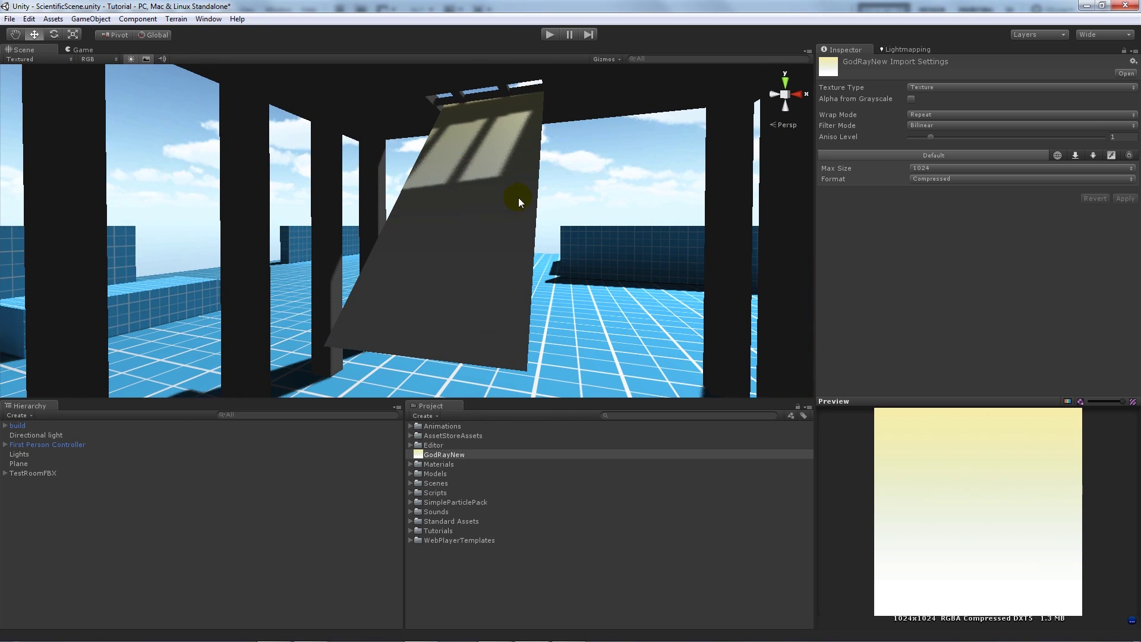
Step: Switch the Plane's GodRayNew material shader to Particles/Additive (Soft), then deselect to review the glow
{"action": "left_click", "coordinate": [493, 224]}
{"action": "left_click", "coordinate": [885, 315]}
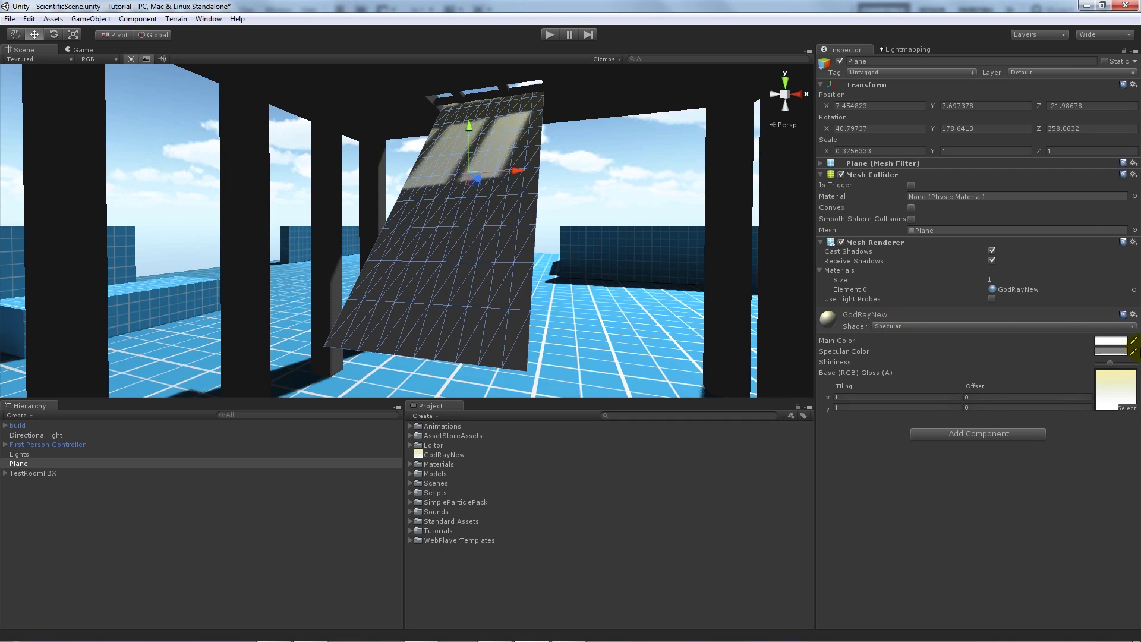
{"action": "left_click", "coordinate": [914, 326]}
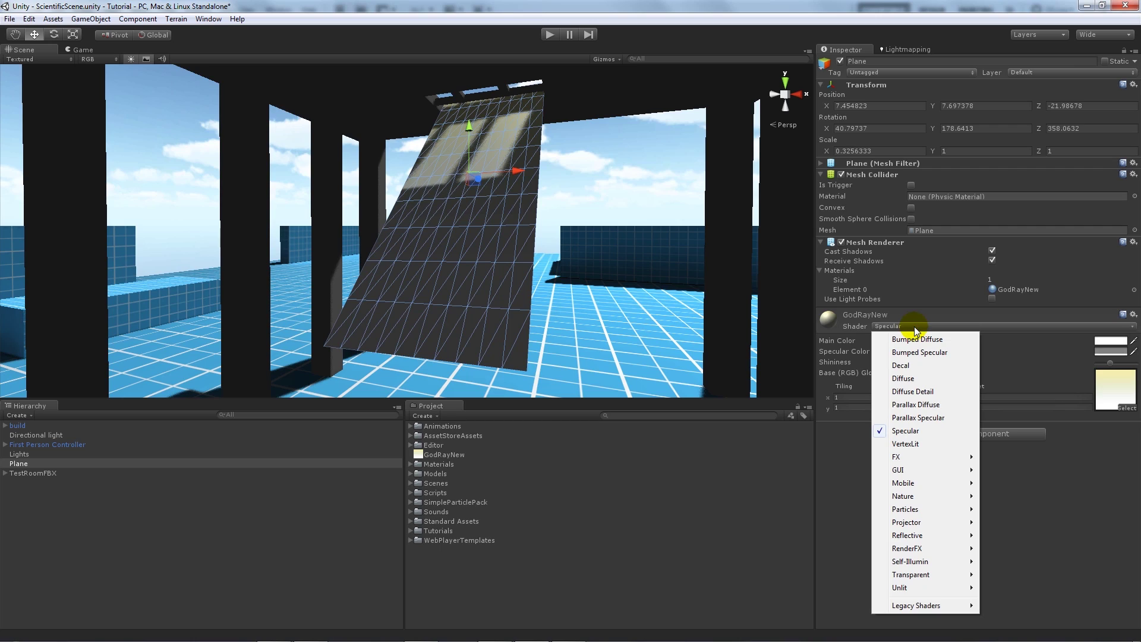
{"action": "mouse_move", "coordinate": [922, 510]}
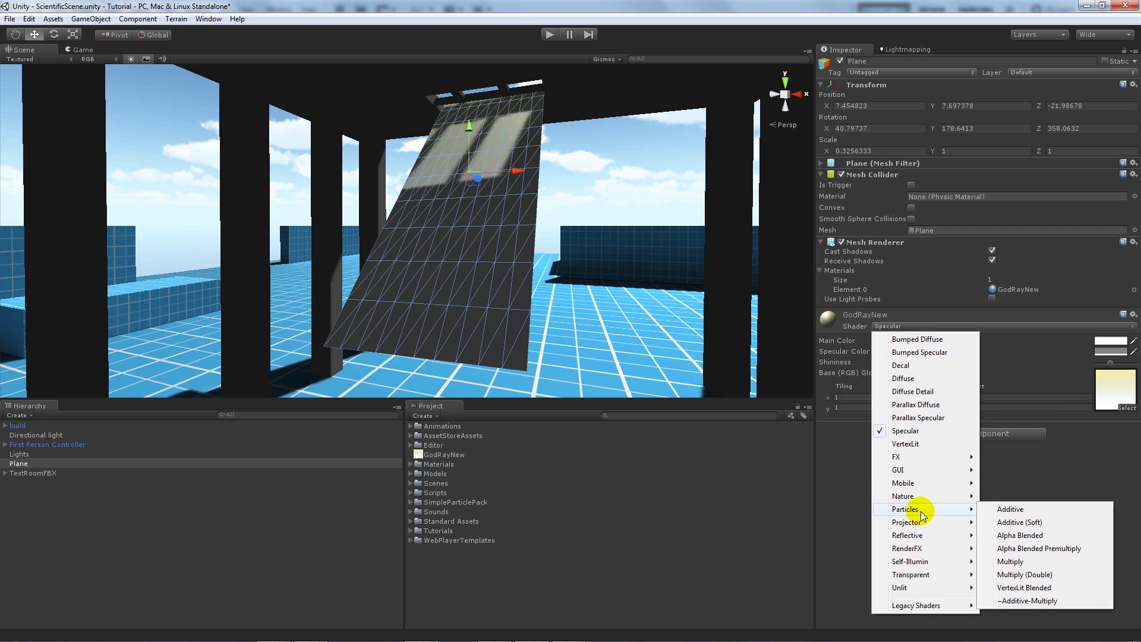
{"action": "left_click", "coordinate": [1020, 522]}
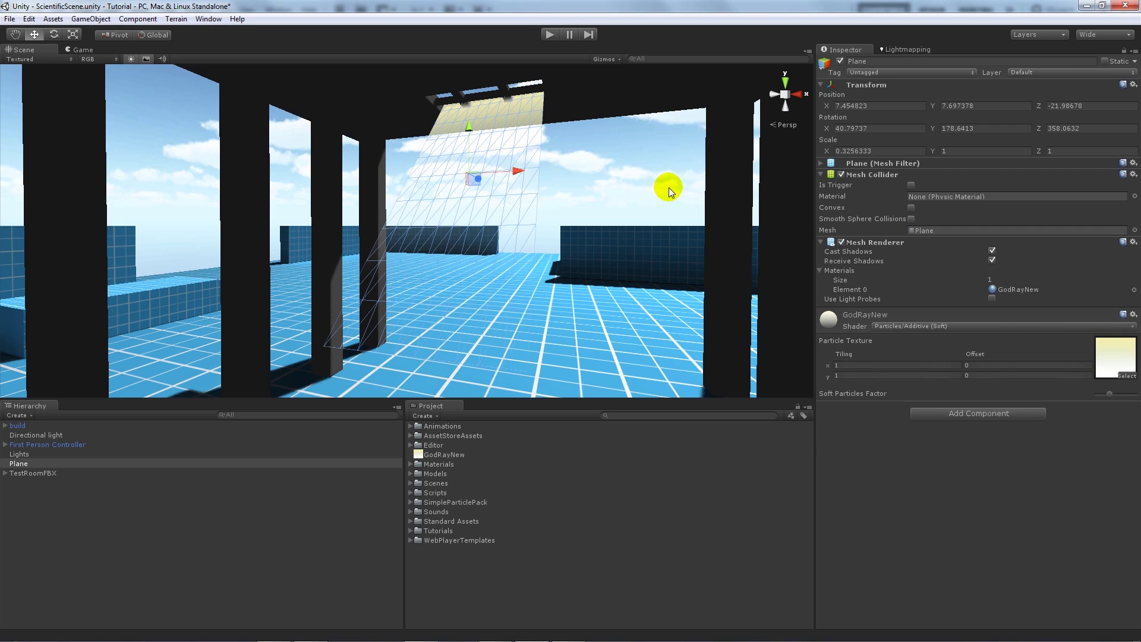
{"action": "left_click", "coordinate": [657, 159]}
{"action": "left_click", "coordinate": [502, 174]}
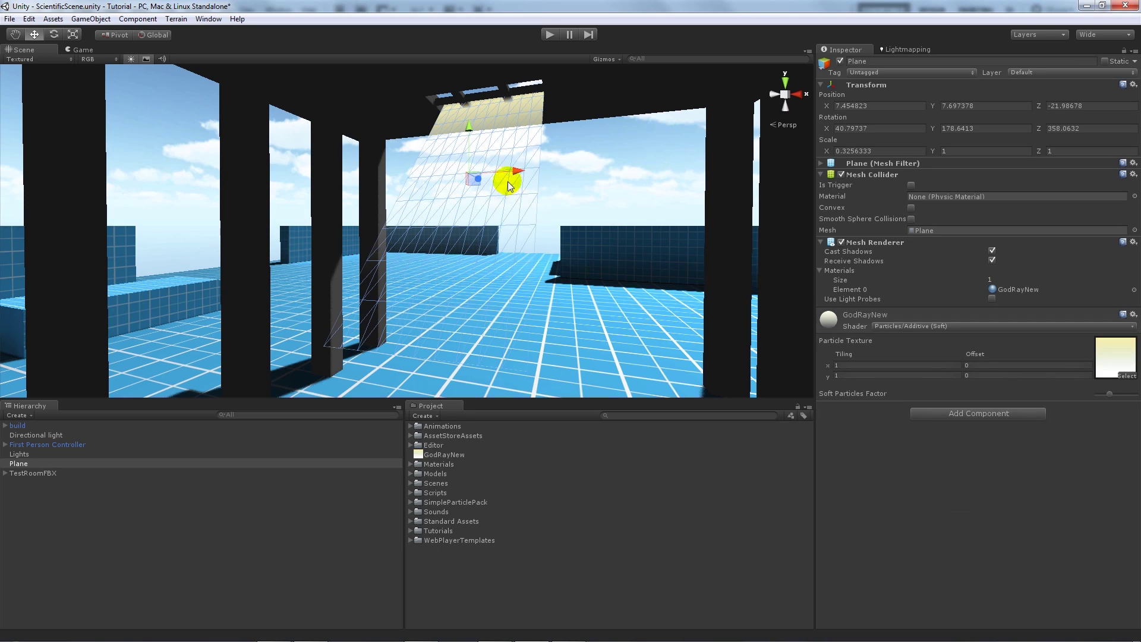
{"action": "left_click", "coordinate": [601, 248]}
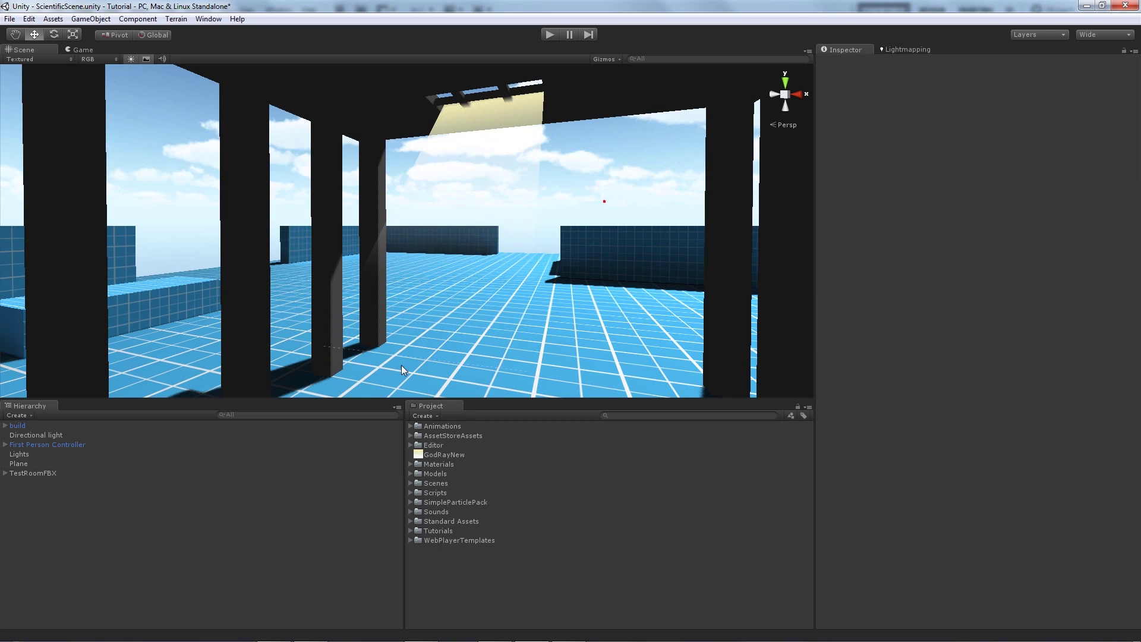
Step: Set the GodRayNew texture's Wrap Mode to Clamp, apply it, and check the beam
{"action": "right_click_drag", "start_coordinate": [400, 355], "coordinate": [427, 273]}
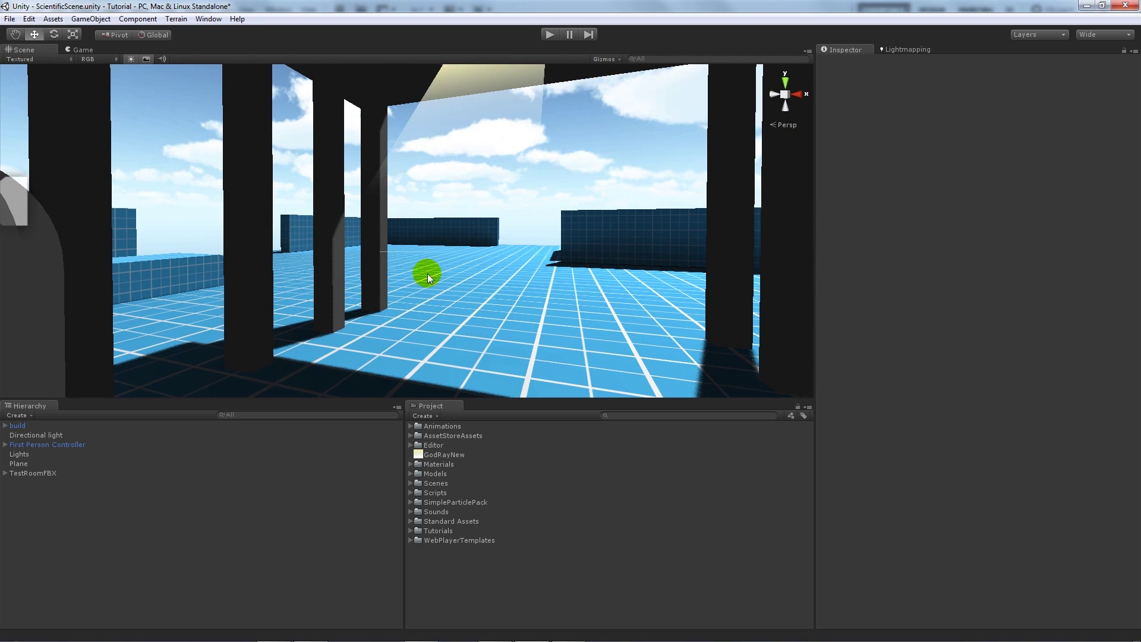
{"action": "left_click", "coordinate": [445, 453]}
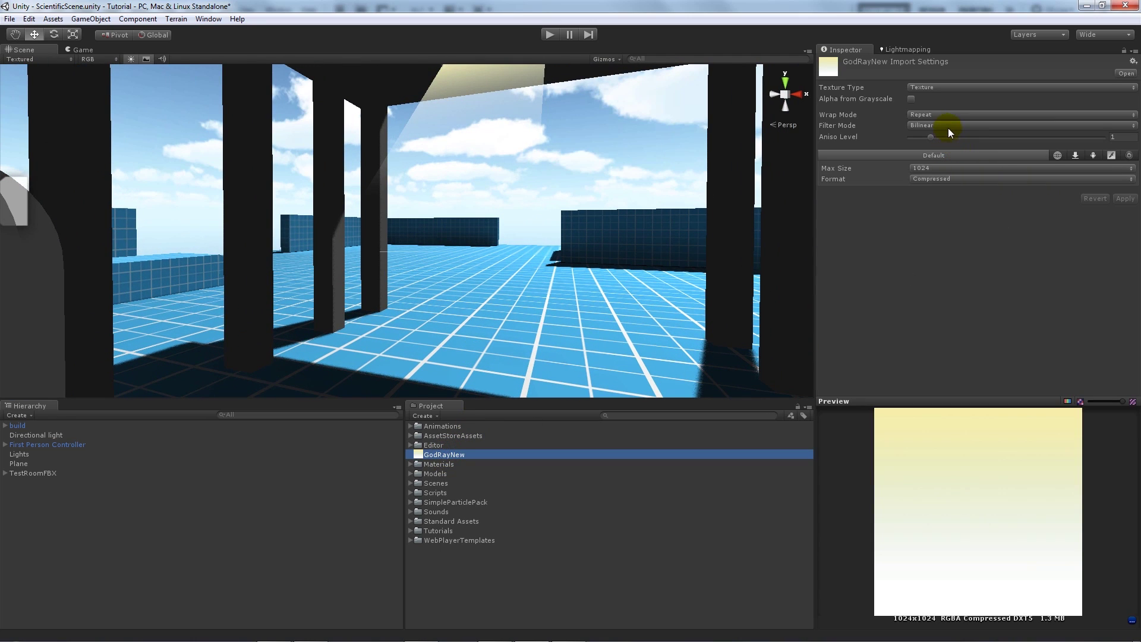
{"action": "left_click", "coordinate": [933, 116]}
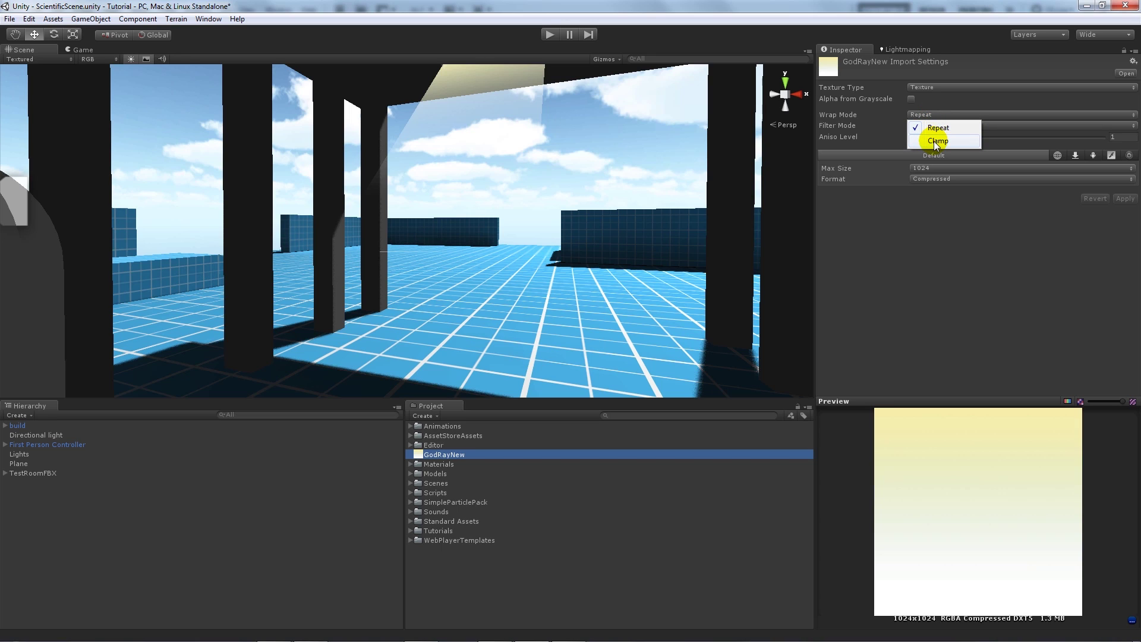
{"action": "left_click", "coordinate": [932, 141]}
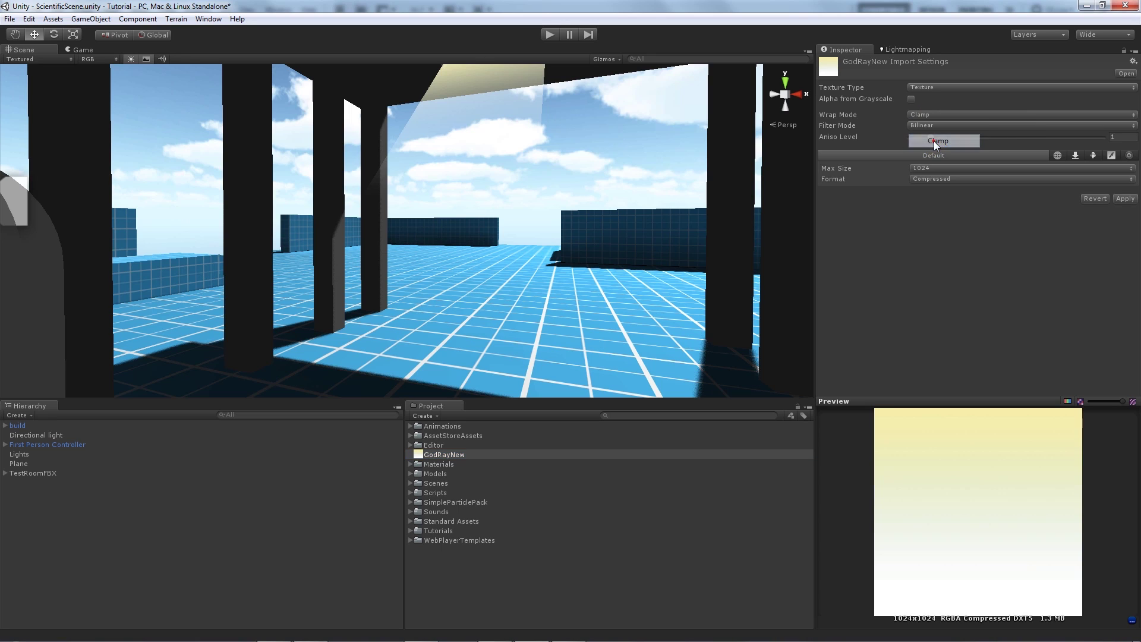
{"action": "left_click", "coordinate": [1119, 199]}
{"action": "middle_click_drag", "start_coordinate": [459, 233], "coordinate": [400, 171]}
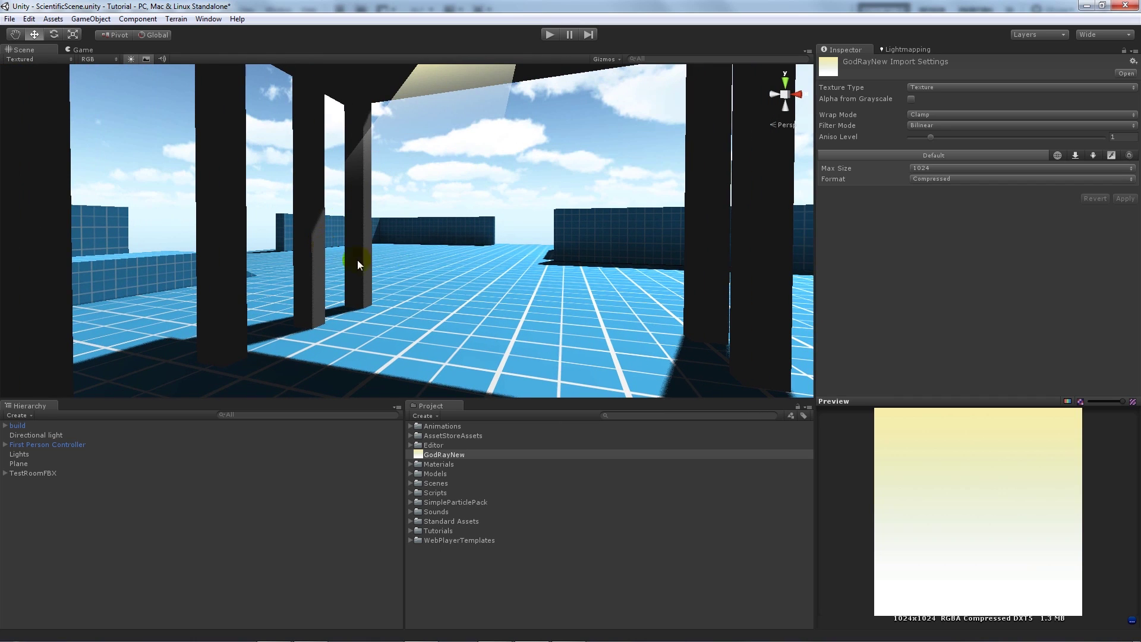
{"action": "middle_click_drag", "start_coordinate": [483, 191], "coordinate": [636, 168]}
{"action": "left_click", "coordinate": [590, 202]}
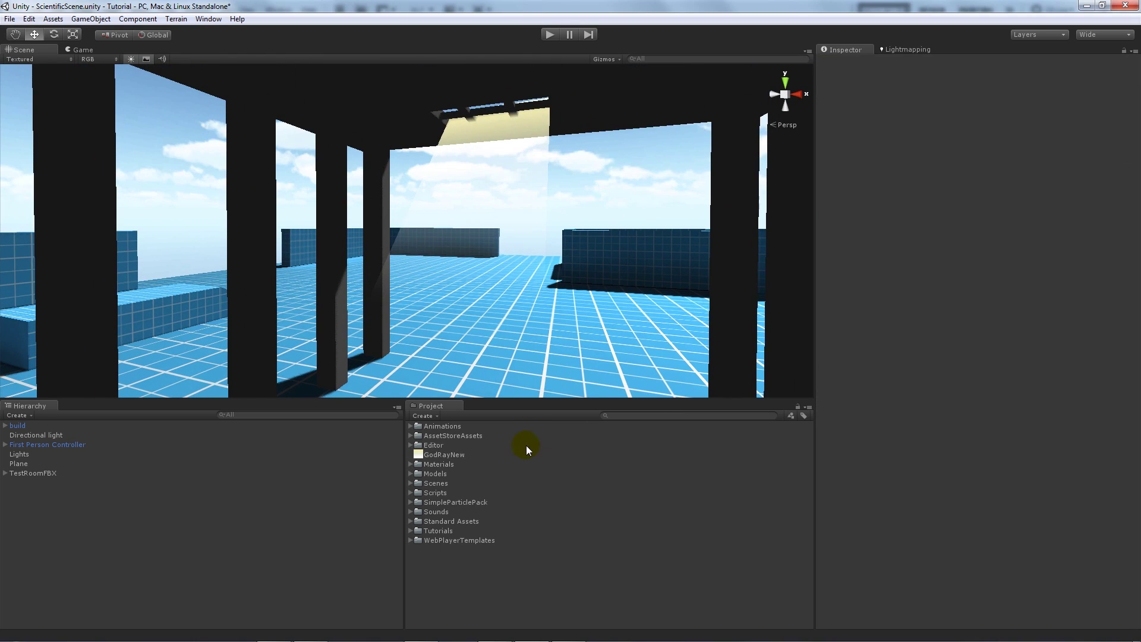
Step: Select the god-ray Plane and preview it in play mode, then stop playback
{"action": "right_click", "coordinate": [576, 357]}
{"action": "left_click", "coordinate": [545, 205]}
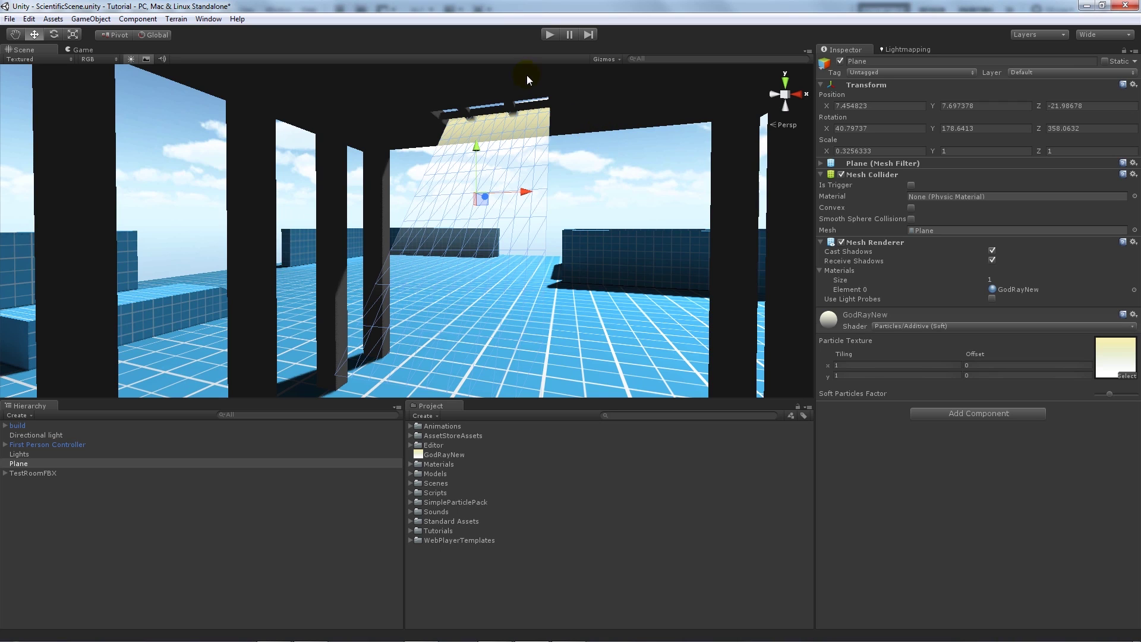
{"action": "left_click", "coordinate": [547, 36]}
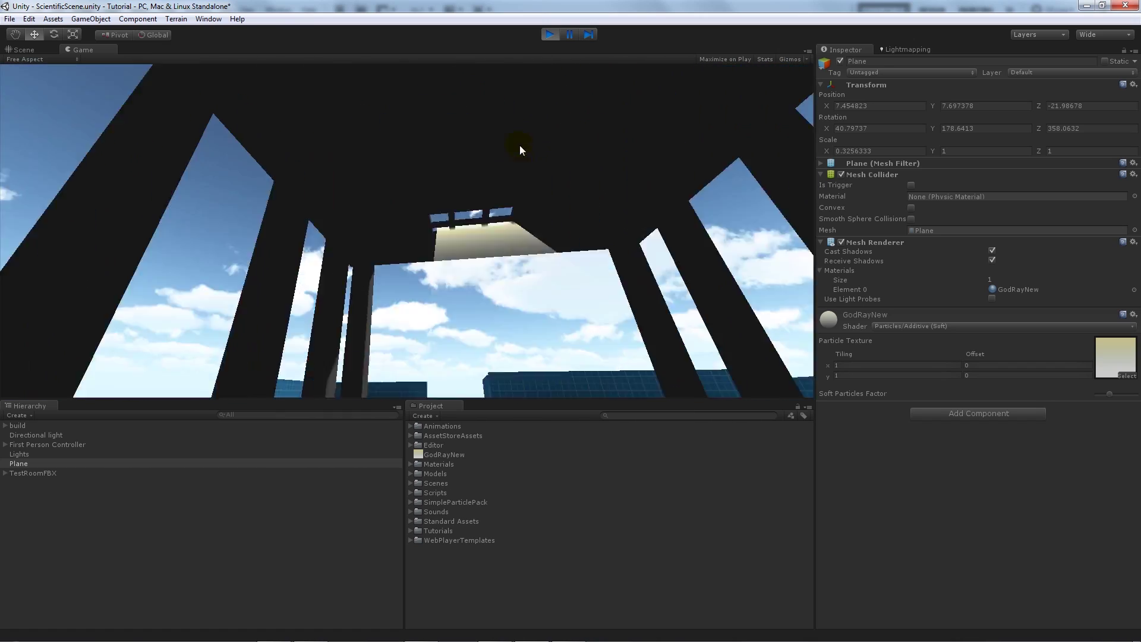
{"action": "left_click", "coordinate": [548, 34]}
Step: Undo a stray X move of the Plane and frame it in the Scene view
{"action": "left_click_drag", "start_coordinate": [511, 190], "coordinate": [475, 185]}
{"action": "key", "text": "ctrl+z"}
{"action": "right_click_drag", "start_coordinate": [542, 186], "coordinate": [542, 186]}
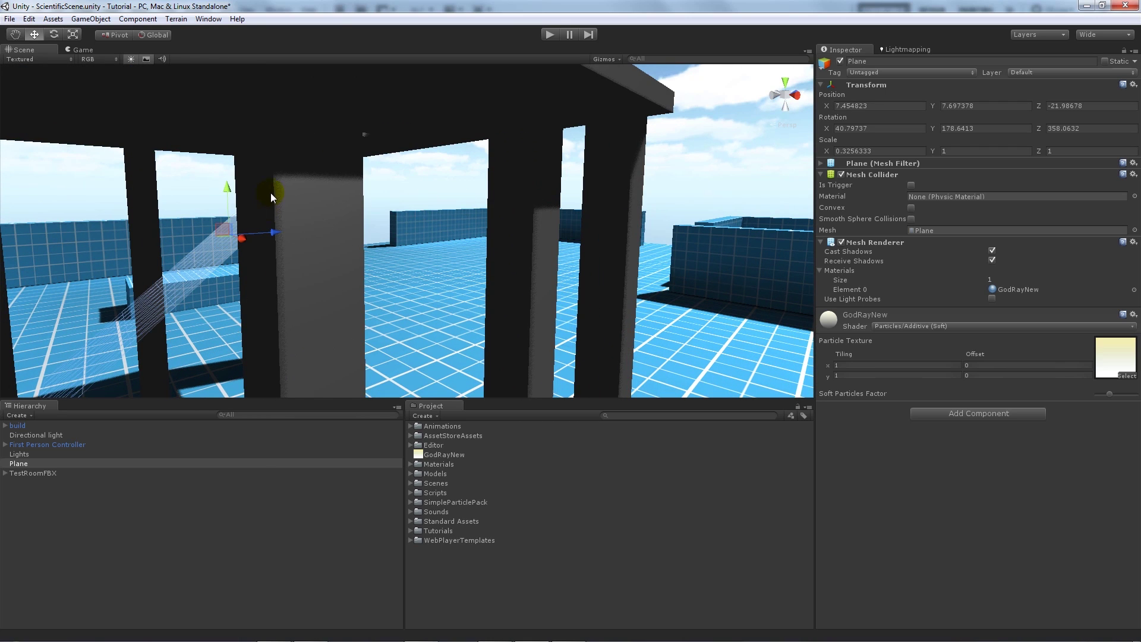
{"action": "left_click_drag", "start_coordinate": [270, 192], "coordinate": [324, 219], "text": "alt"}
{"action": "key", "text": "f"}
Step: Scale the god-ray plane longer along Z and slightly wider along X
{"action": "left_click", "coordinate": [73, 35]}
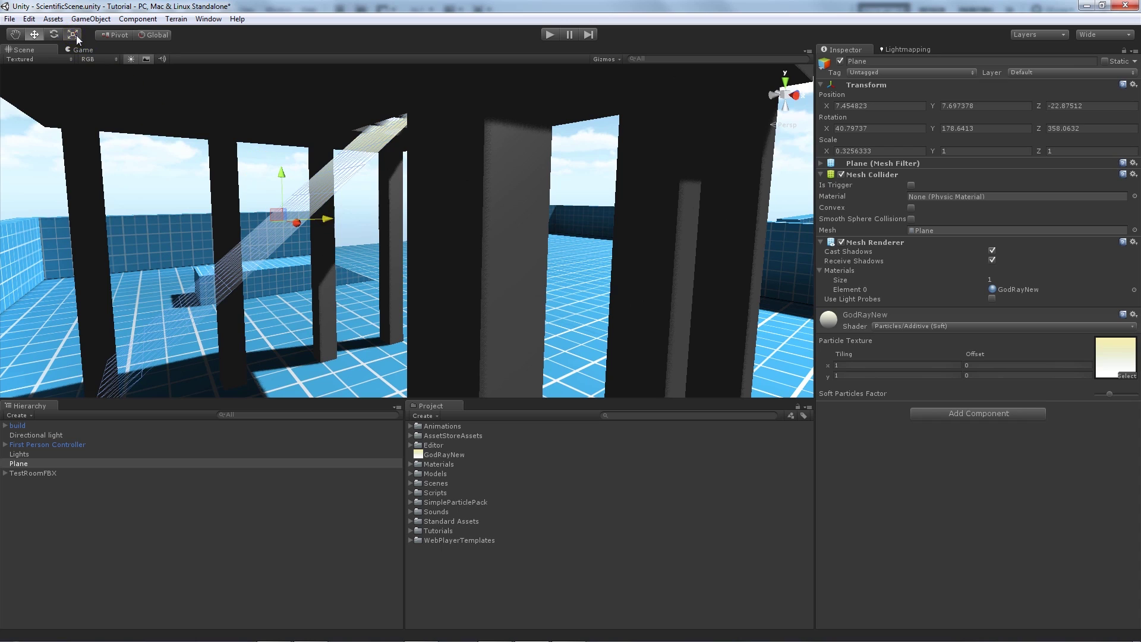
{"action": "left_click_drag", "start_coordinate": [248, 252], "coordinate": [252, 258]}
{"action": "key", "text": "f"}
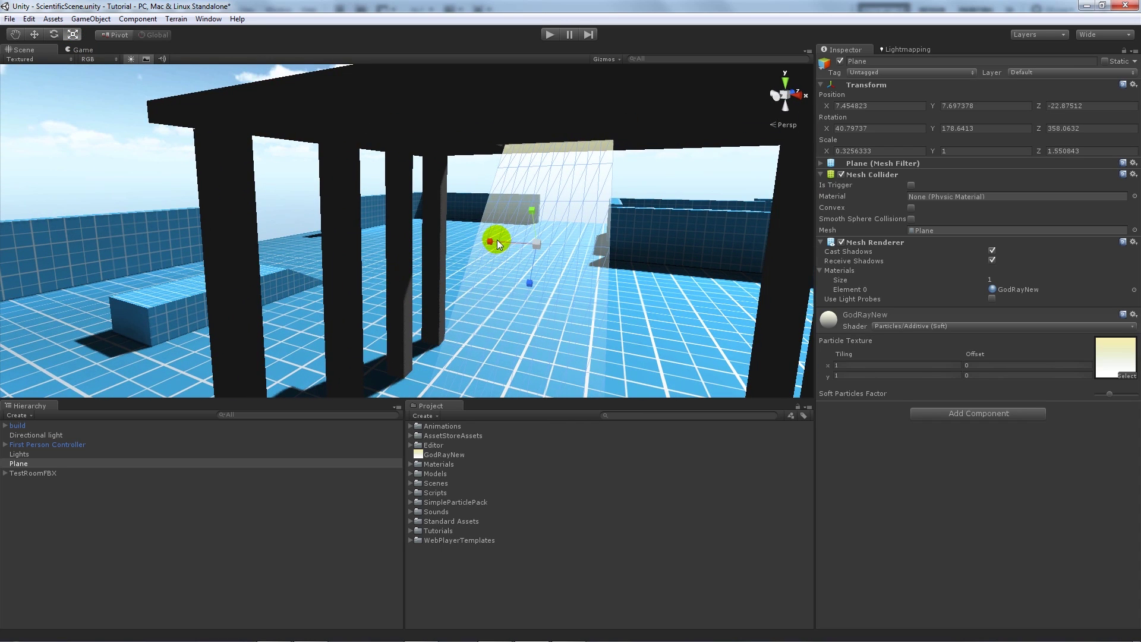
{"action": "left_click_drag", "start_coordinate": [505, 241], "coordinate": [555, 196]}
{"action": "left_click_drag", "start_coordinate": [534, 156], "coordinate": [539, 157]}
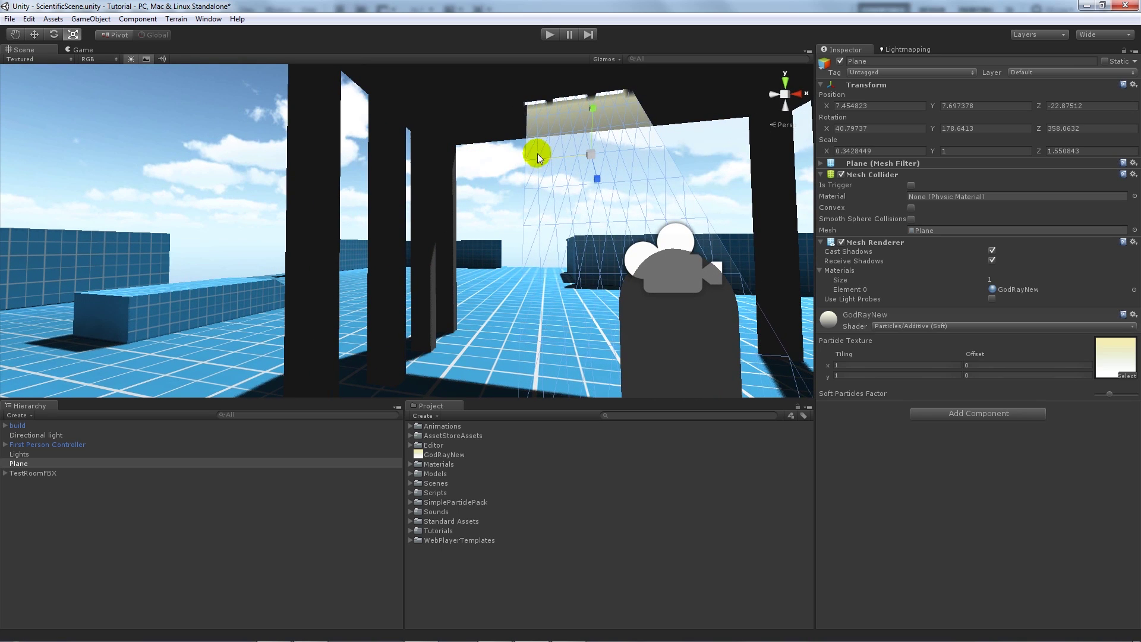
Step: Reselect the plane with the Move tool and run the scene in play mode
{"action": "left_click", "coordinate": [34, 34]}
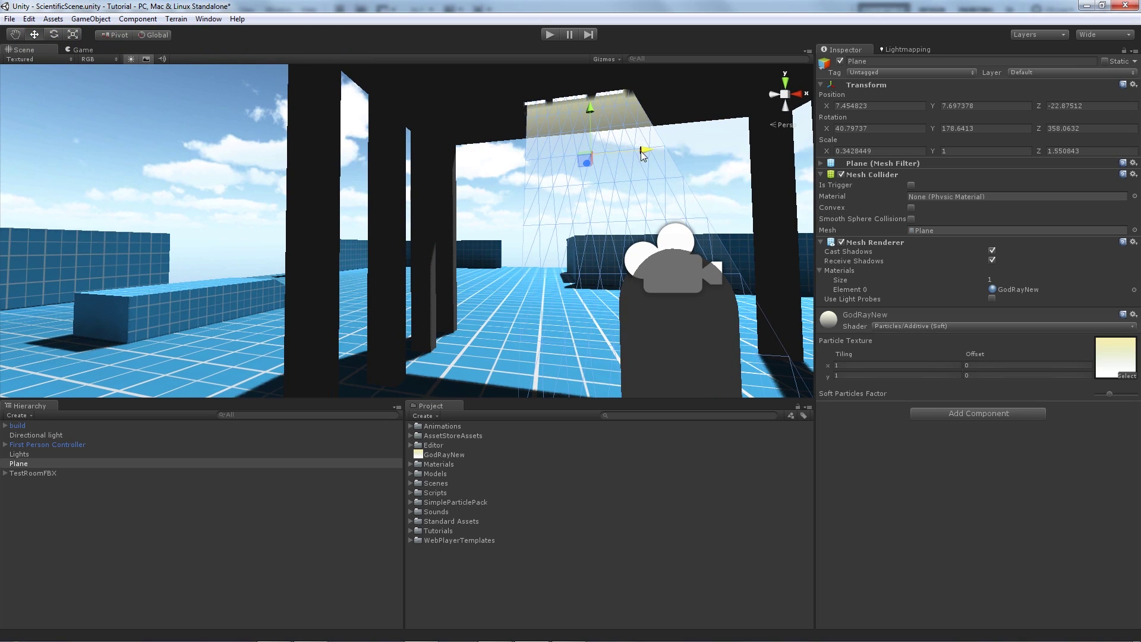
{"action": "left_click", "coordinate": [642, 156]}
{"action": "left_click_drag", "start_coordinate": [695, 159], "coordinate": [630, 215], "text": "alt"}
{"action": "left_click", "coordinate": [501, 224]}
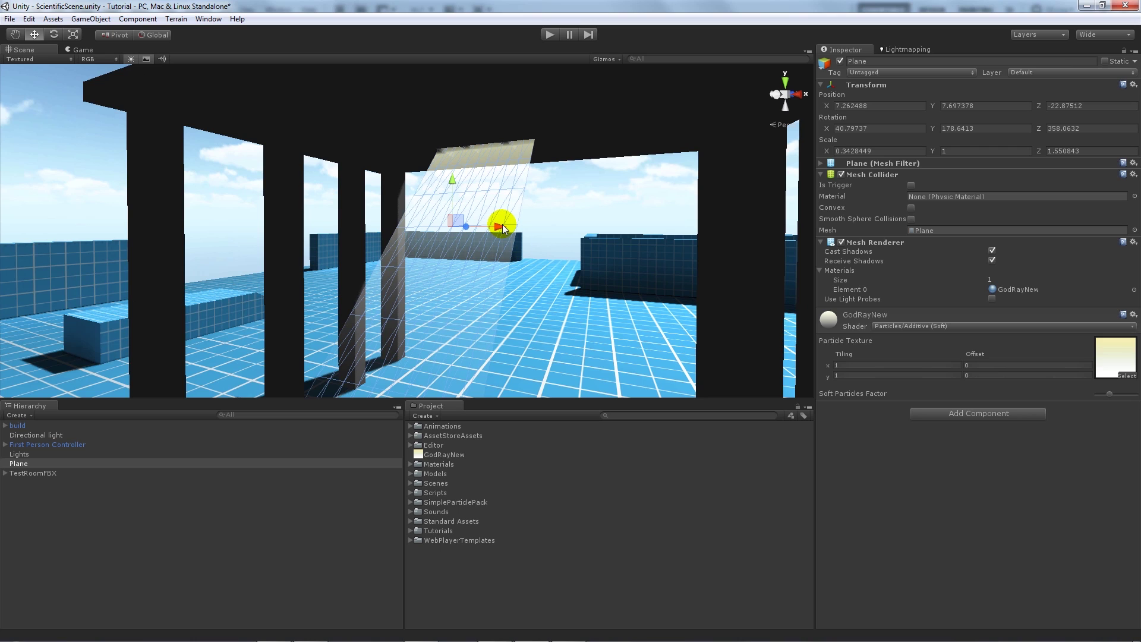
{"action": "left_click", "coordinate": [550, 34]}
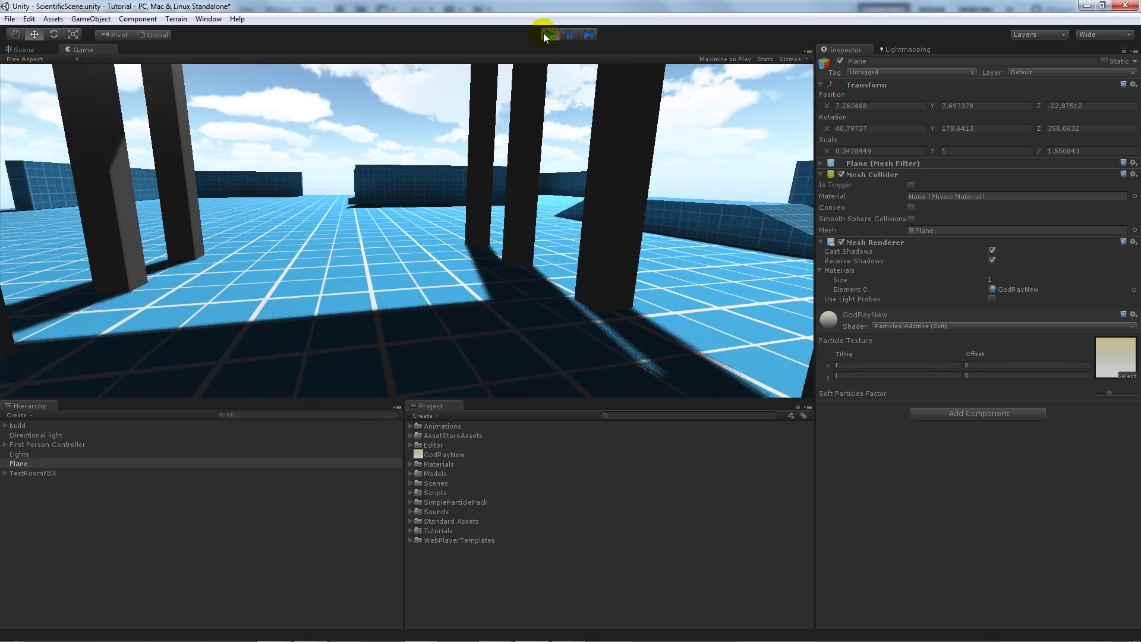
Step: Exit play mode and deselect the plane to show the translucent yellow god-ray beneath the roof
{"action": "left_click", "coordinate": [545, 34]}
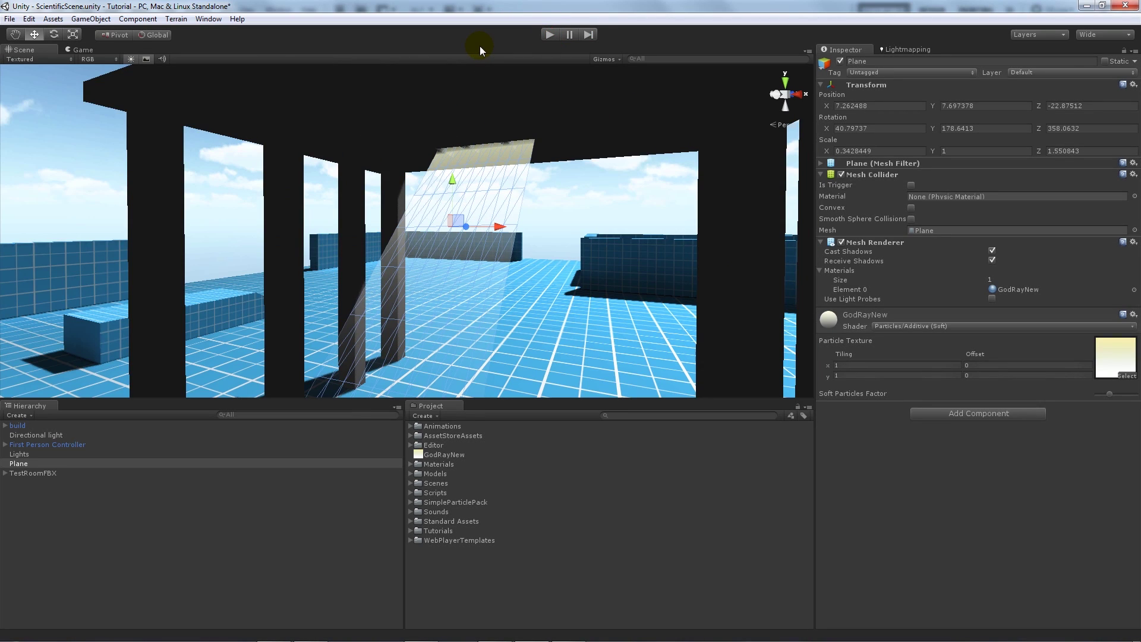
{"action": "left_click", "coordinate": [572, 200]}
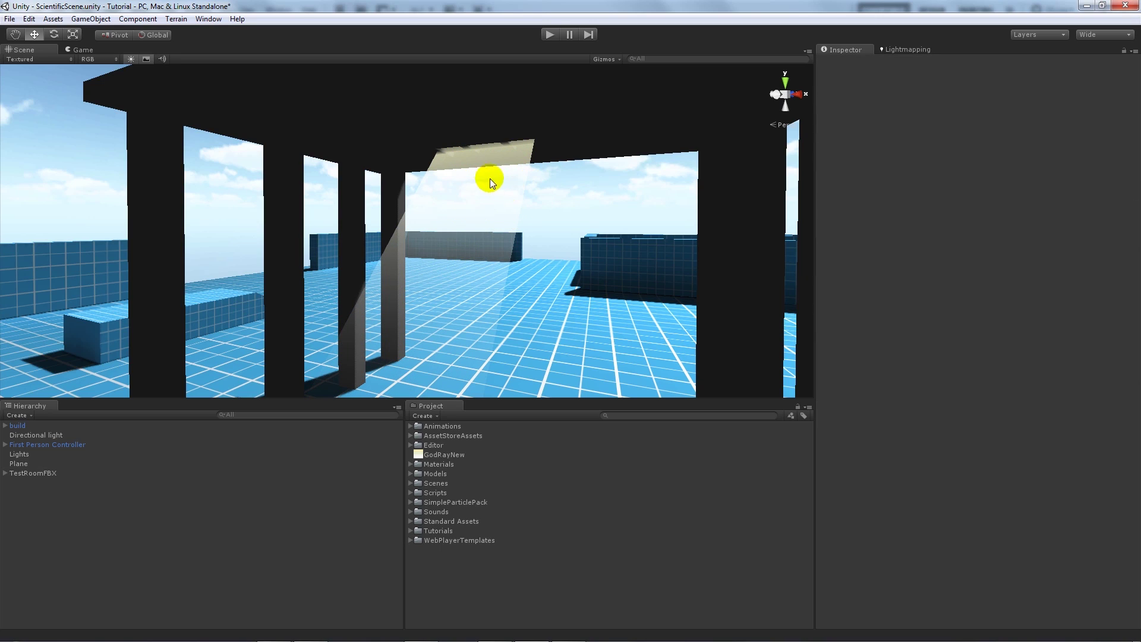
{"action": "mouse_move", "coordinate": [573, 638]}
{"action": "left_click", "coordinate": [501, 575]}
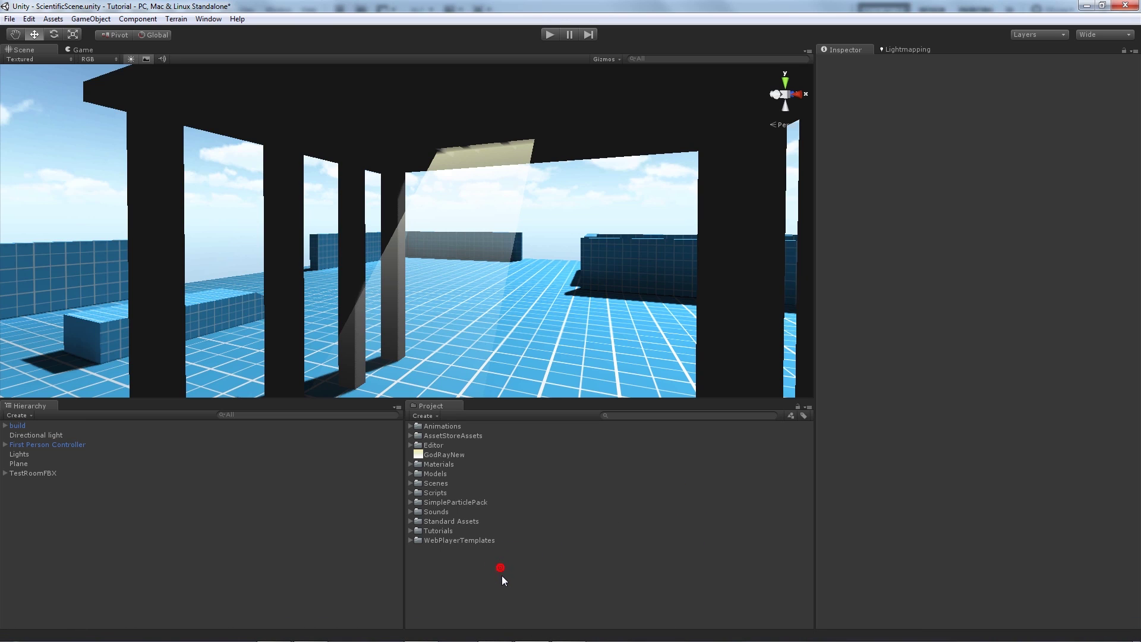